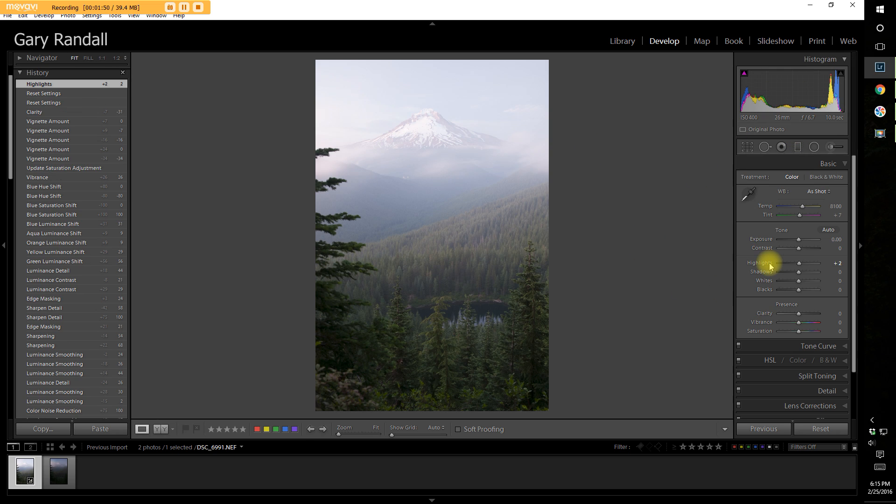
Reset Highlights to 0 and turn on both lens profile corrections and chromatic aberration removal
{"action": "double_click", "coordinate": [769, 262]}
{"action": "scroll", "coordinate": [769, 263], "scroll_direction": "down", "scroll_amount": 3}
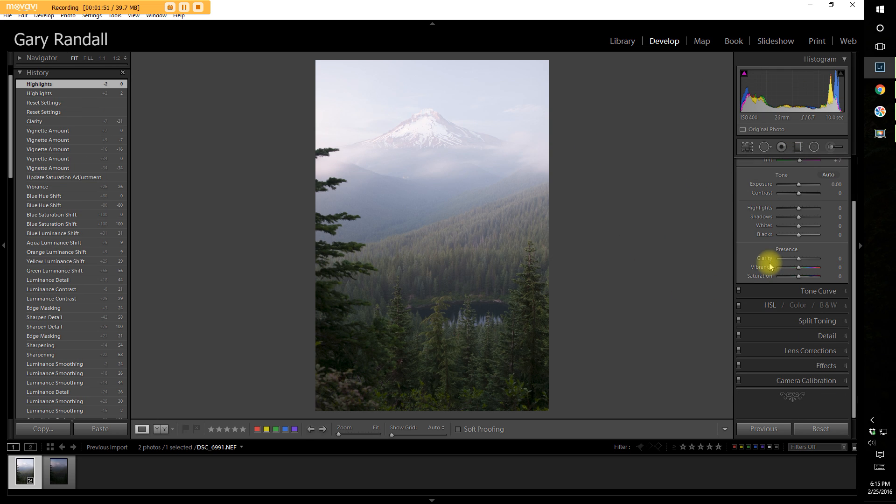
{"action": "left_click", "coordinate": [785, 351]}
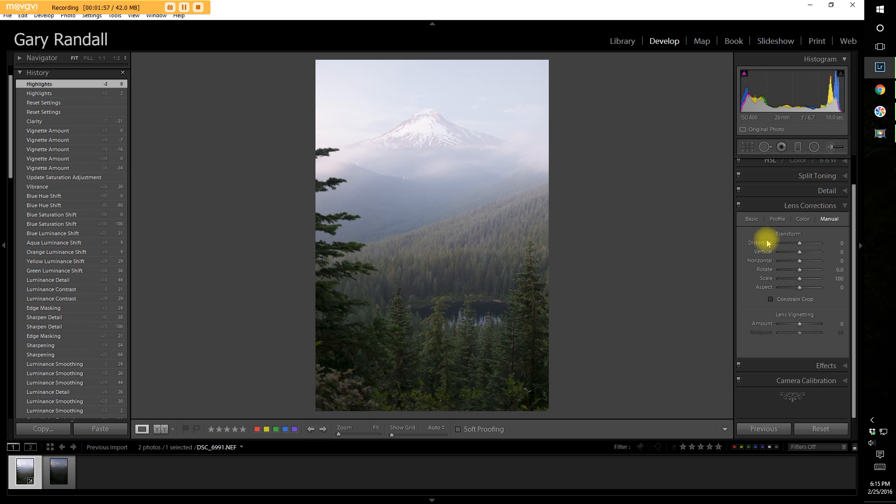
{"action": "left_click", "coordinate": [755, 221]}
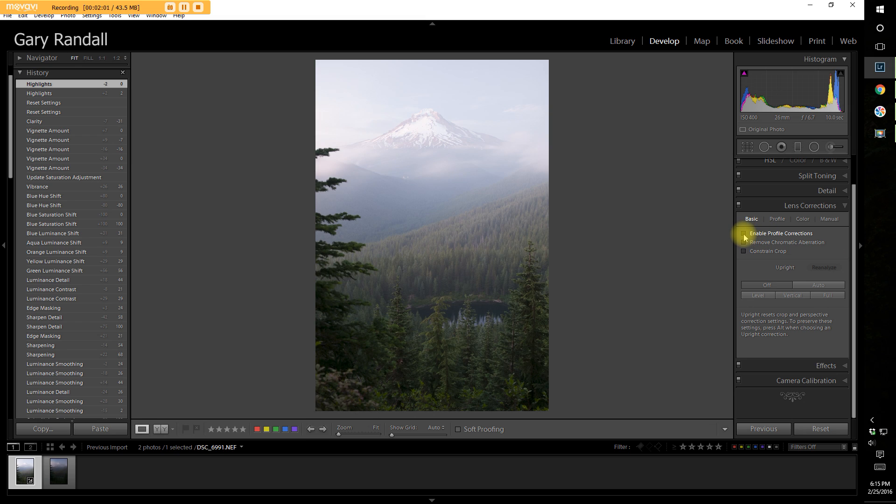
{"action": "left_click", "coordinate": [744, 234]}
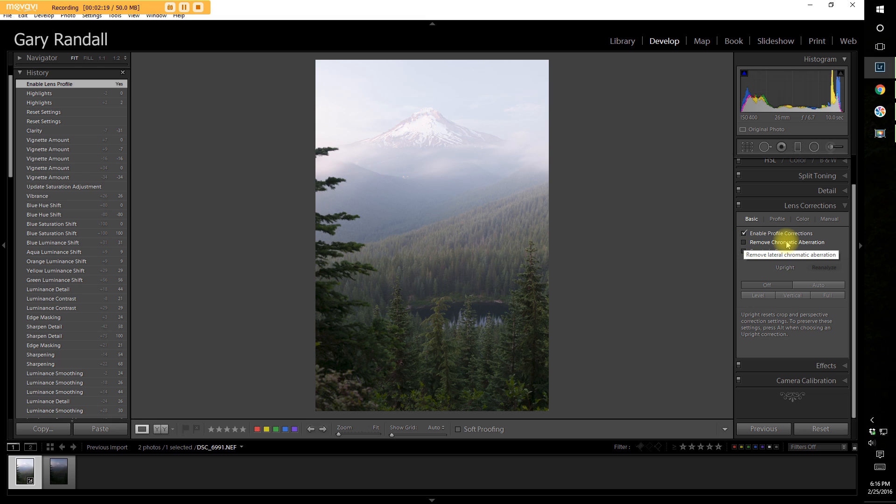
{"action": "left_click", "coordinate": [744, 243]}
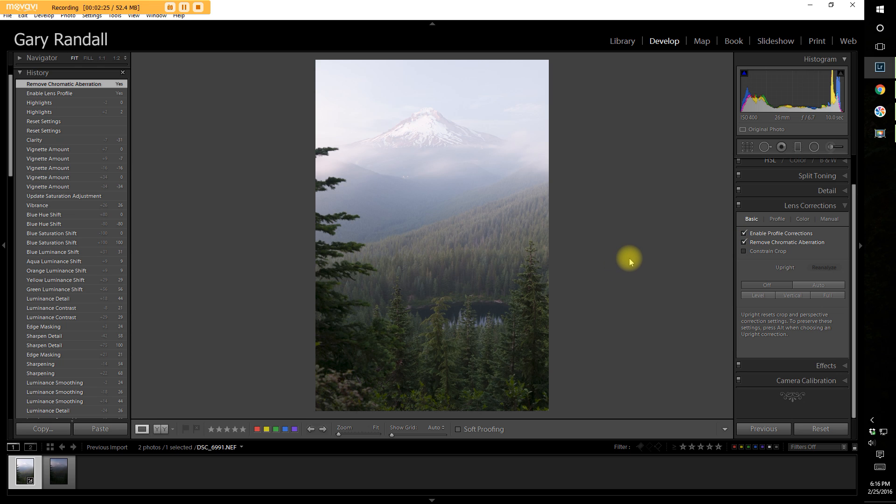
{"action": "left_click", "coordinate": [846, 206]}
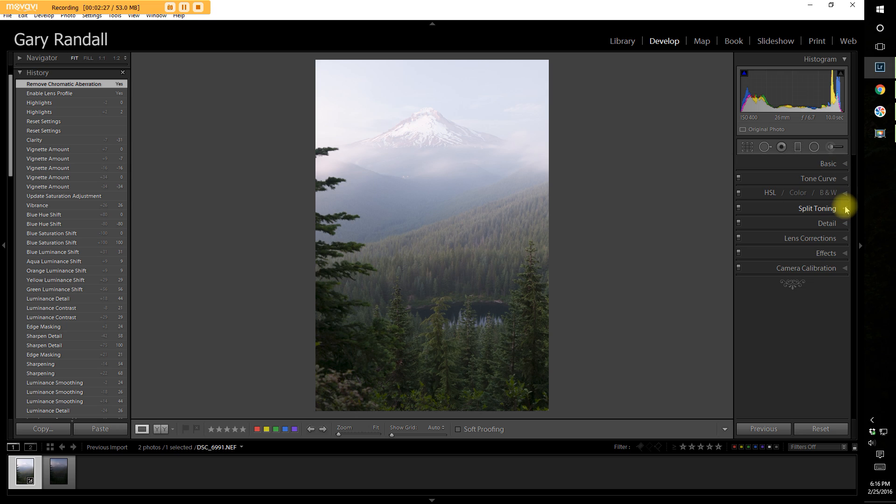
Review the Basic adjustments and the options of the Crop, Spot Removal and Red Eye Correction tools
{"action": "left_click", "coordinate": [846, 164]}
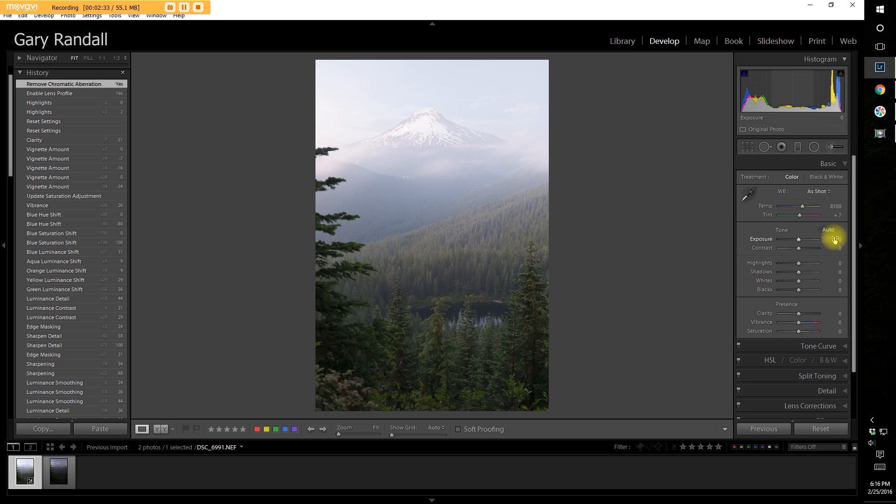
{"action": "left_click", "coordinate": [844, 165]}
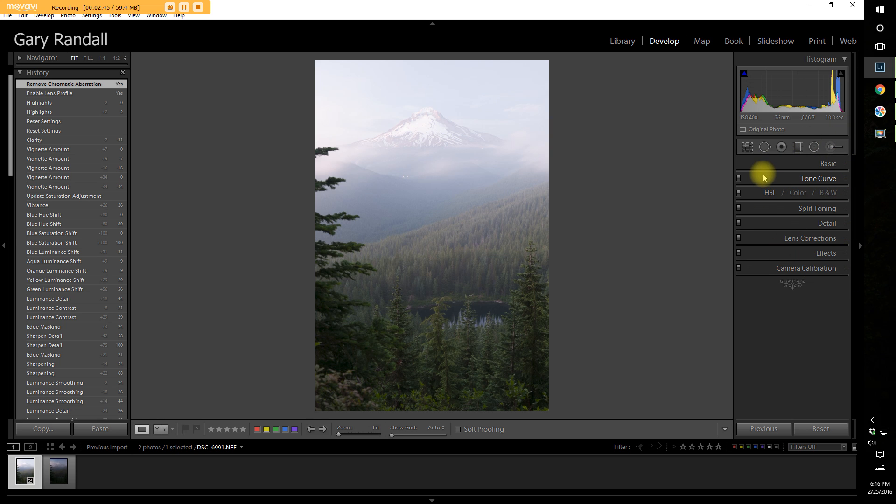
{"action": "left_click", "coordinate": [747, 147]}
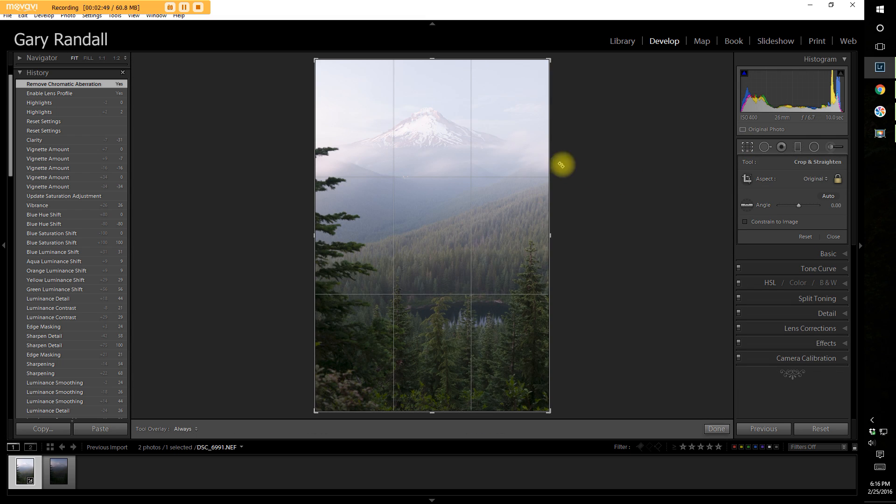
{"action": "left_click", "coordinate": [765, 147]}
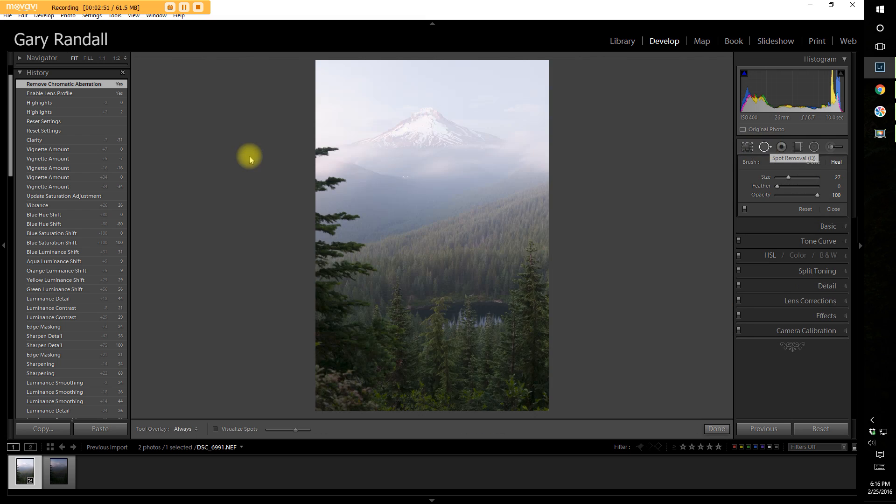
{"action": "scroll", "coordinate": [438, 216], "scroll_direction": "up", "scroll_amount": 5}
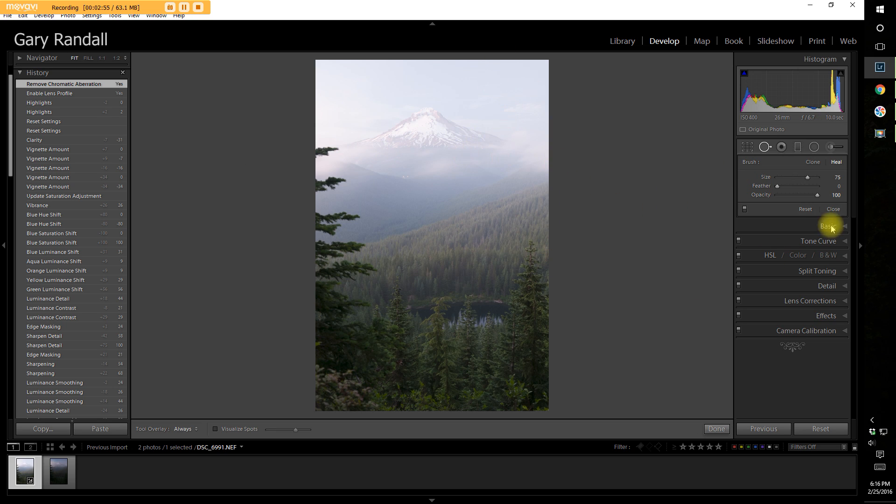
{"action": "left_click", "coordinate": [783, 153]}
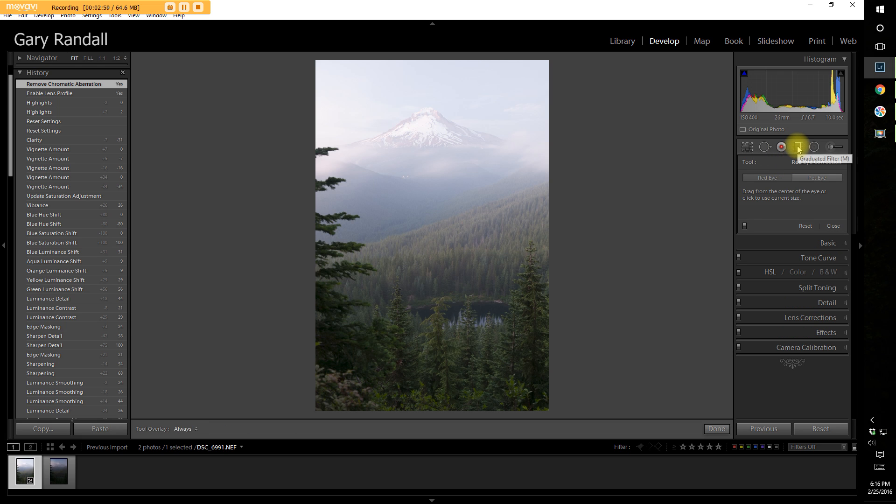
Review the mask and effect options of the Graduated Filter and Radial Filter tools
{"action": "left_click", "coordinate": [798, 147]}
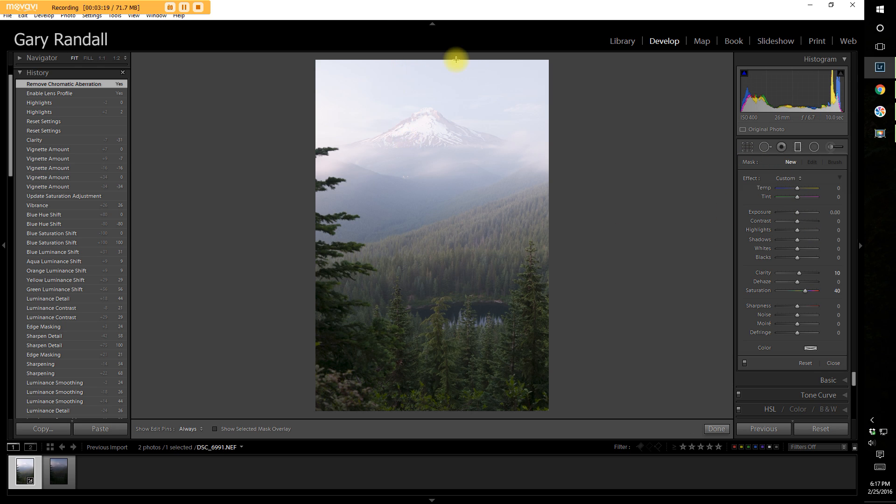
{"action": "left_click", "coordinate": [814, 148]}
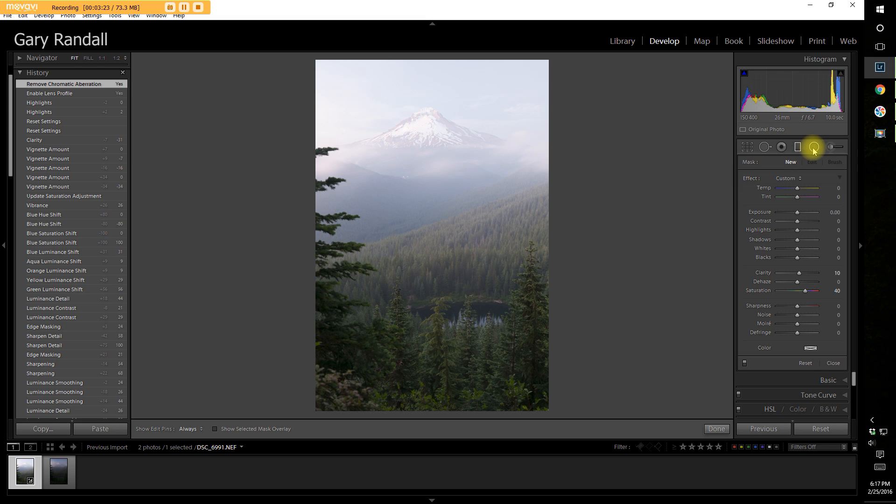
{"action": "left_click", "coordinate": [813, 149]}
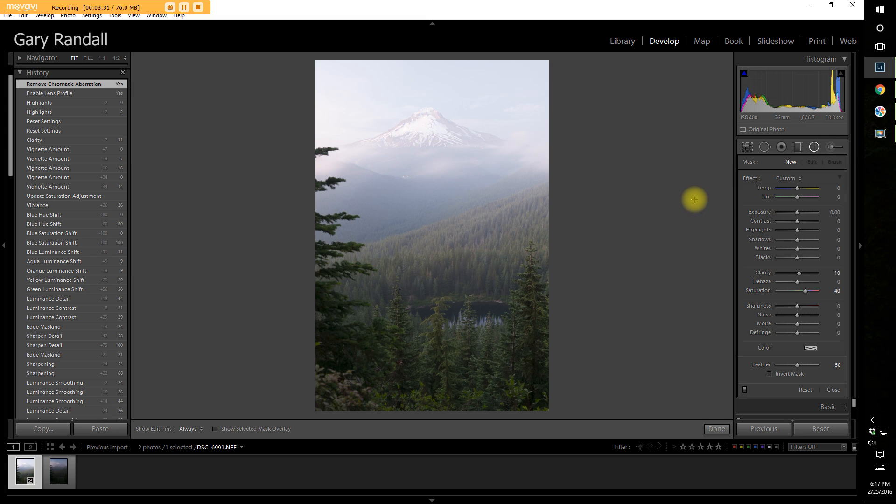
{"action": "left_click", "coordinate": [798, 147]}
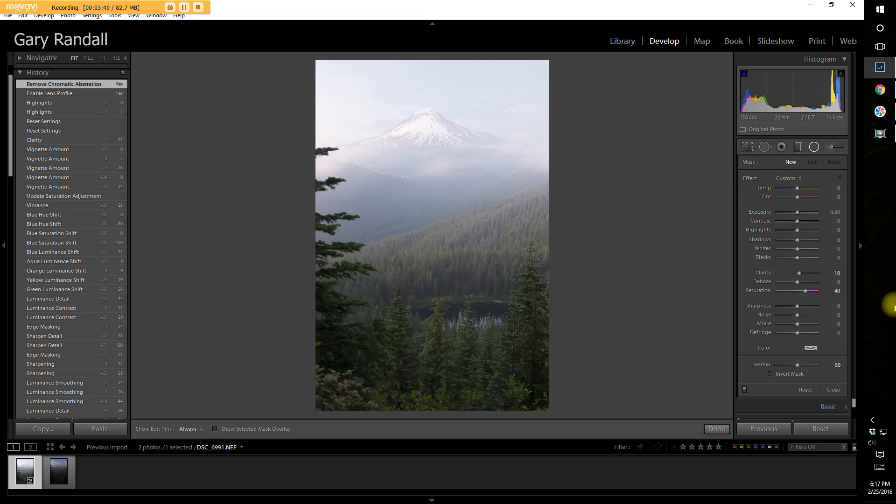
Examine the Adjustment Brush options, try resizing the brush over the photo to 30, and leave the tool
{"action": "left_click", "coordinate": [831, 147]}
{"action": "scroll", "coordinate": [496, 262], "scroll_direction": "down", "scroll_amount": 4}
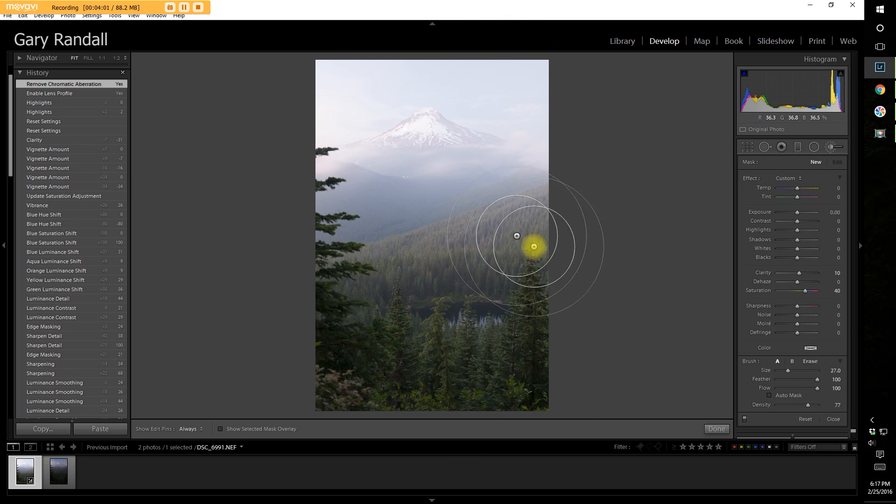
{"action": "scroll", "coordinate": [324, 161], "scroll_direction": "up", "scroll_amount": 2}
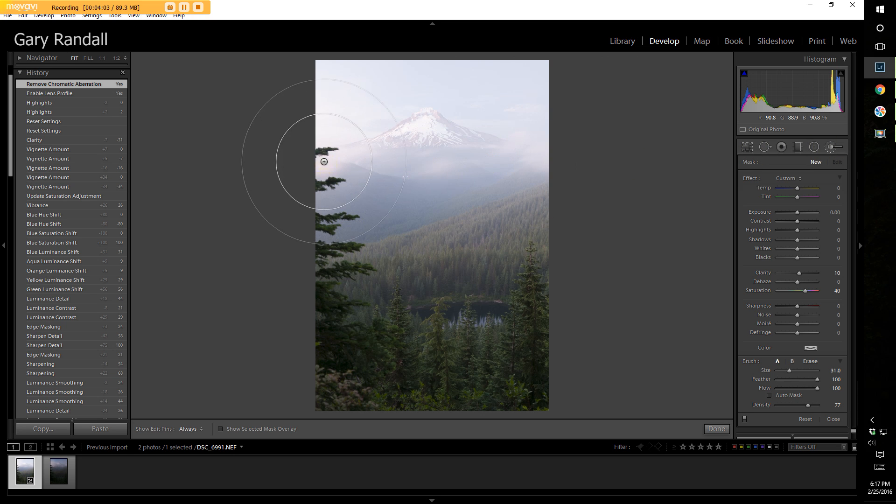
{"action": "scroll", "coordinate": [323, 161], "scroll_direction": "down", "scroll_amount": 1}
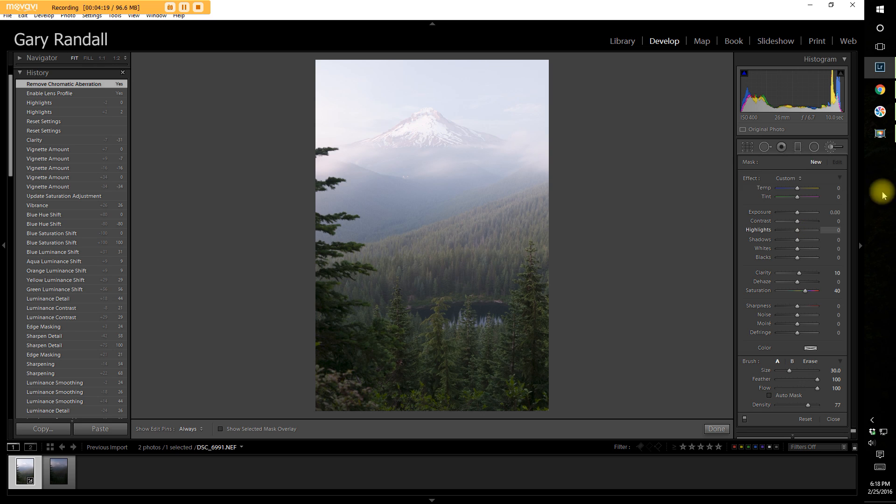
{"action": "left_click", "coordinate": [839, 149]}
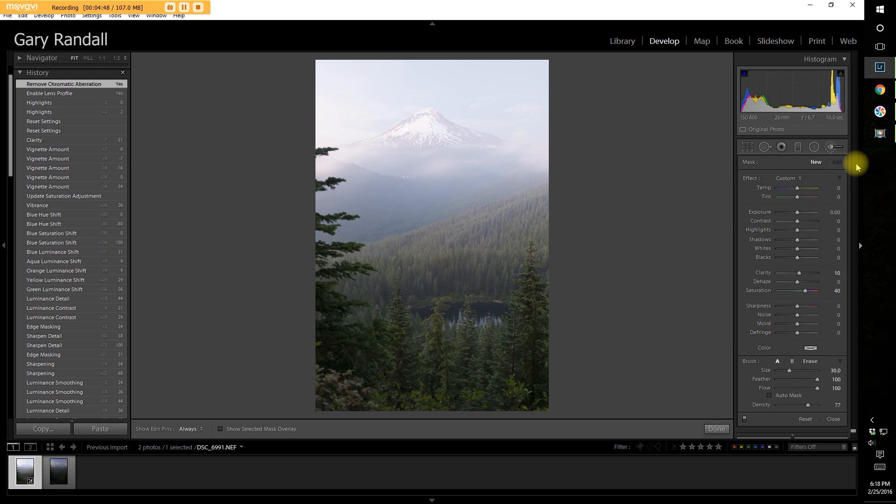
{"action": "left_click", "coordinate": [721, 429]}
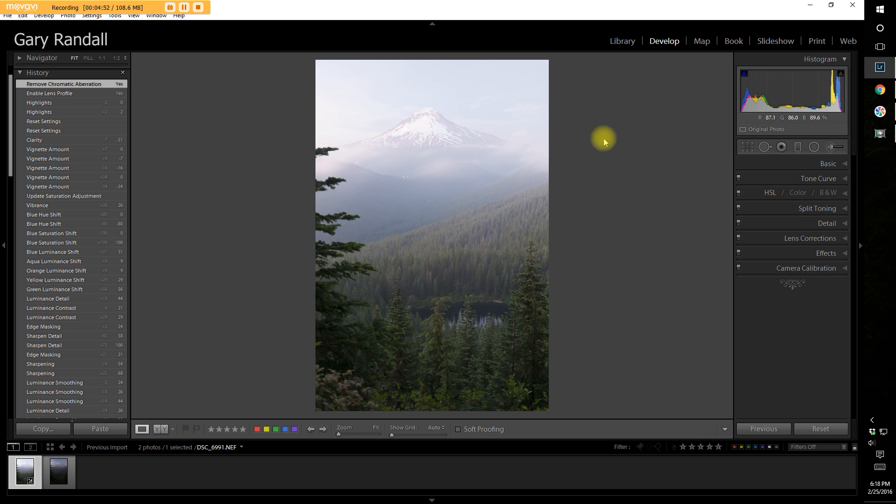
Try the Auto, Daylight and Cloudy white balance presets and set the photo's white balance to Shade
{"action": "left_click", "coordinate": [846, 164]}
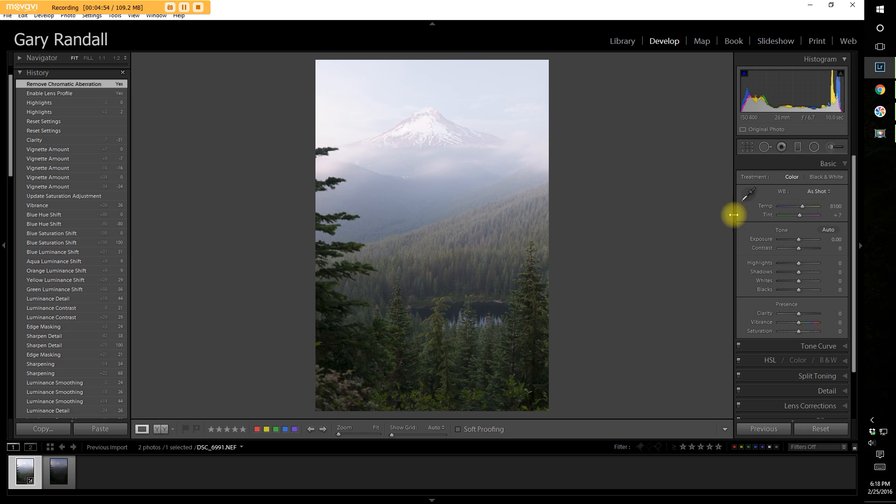
{"action": "left_click", "coordinate": [820, 190]}
{"action": "left_click", "coordinate": [783, 214]}
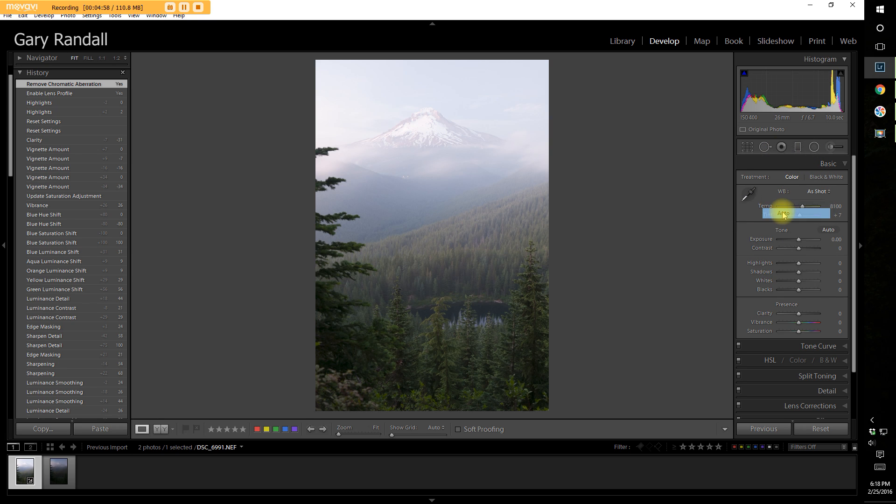
{"action": "left_click", "coordinate": [820, 192]}
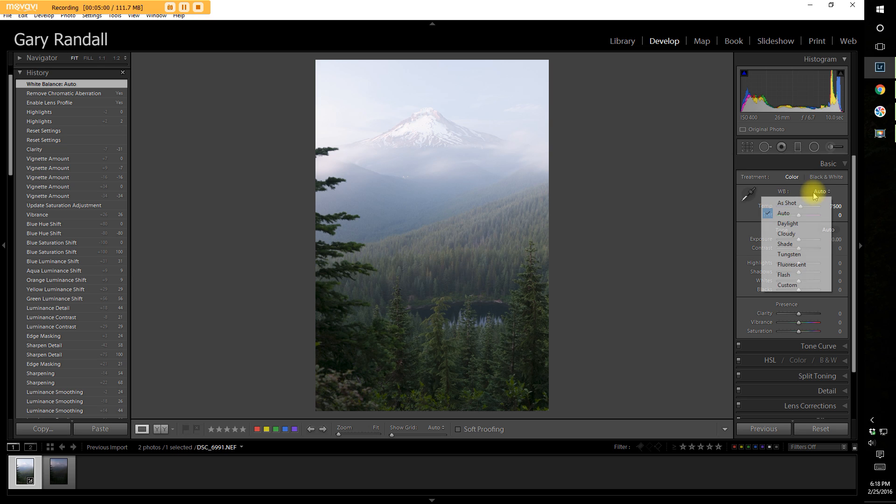
{"action": "left_click", "coordinate": [796, 224]}
{"action": "left_click", "coordinate": [827, 191]}
{"action": "left_click", "coordinate": [790, 235]}
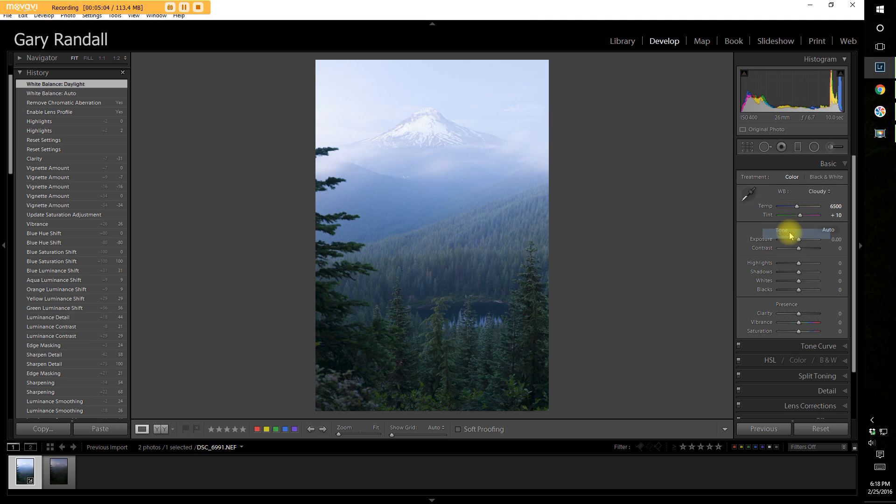
{"action": "left_click", "coordinate": [815, 192]}
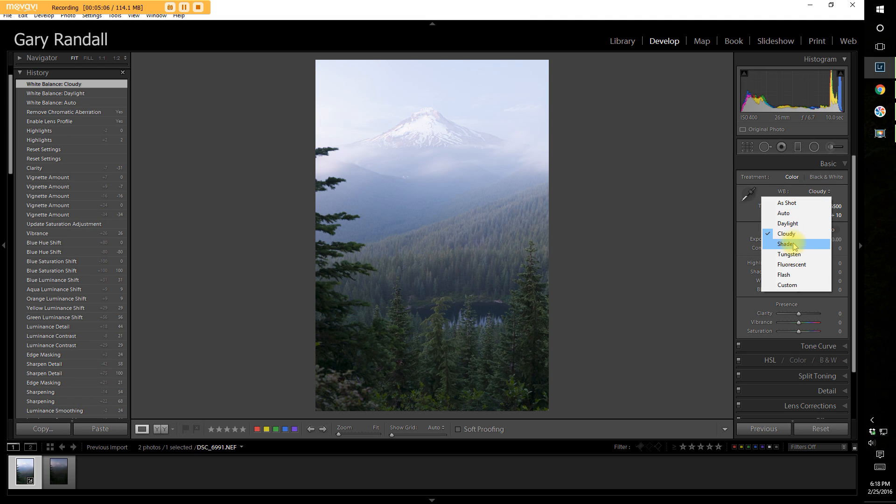
{"action": "left_click", "coordinate": [793, 244]}
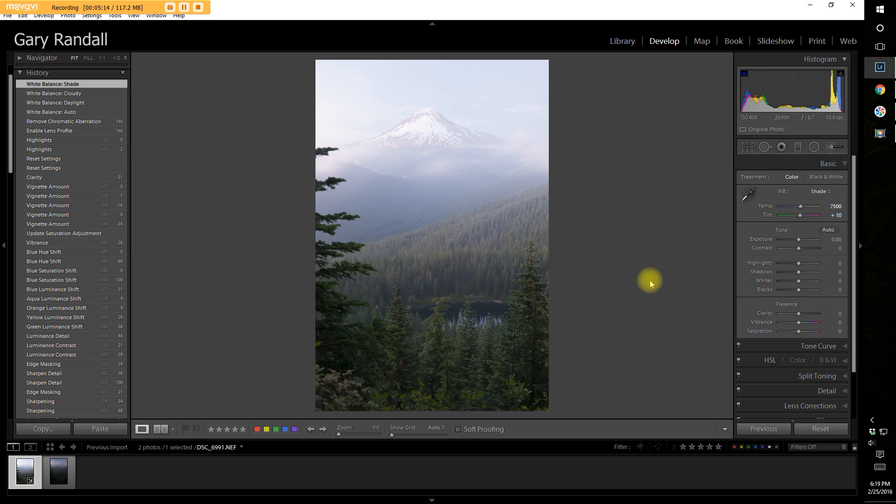
Try the Tungsten and Fluorescent white balance presets on the photo and return to Shade
{"action": "left_click", "coordinate": [818, 195]}
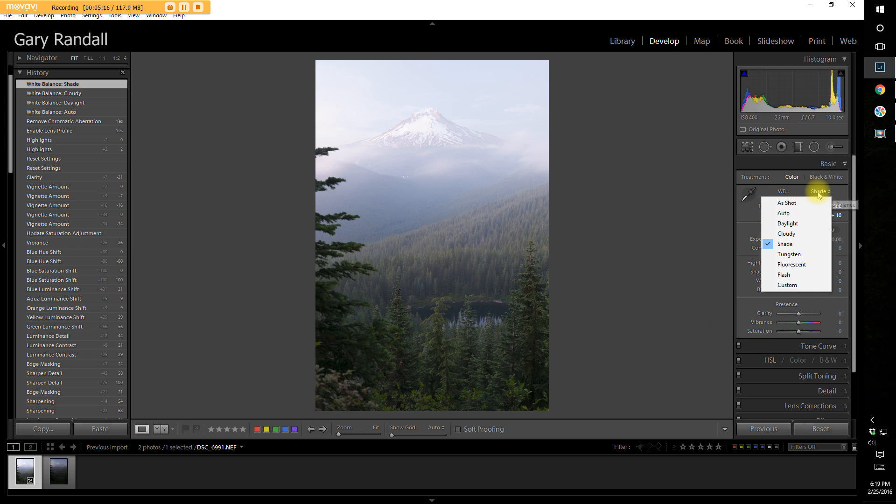
{"action": "left_click", "coordinate": [785, 254]}
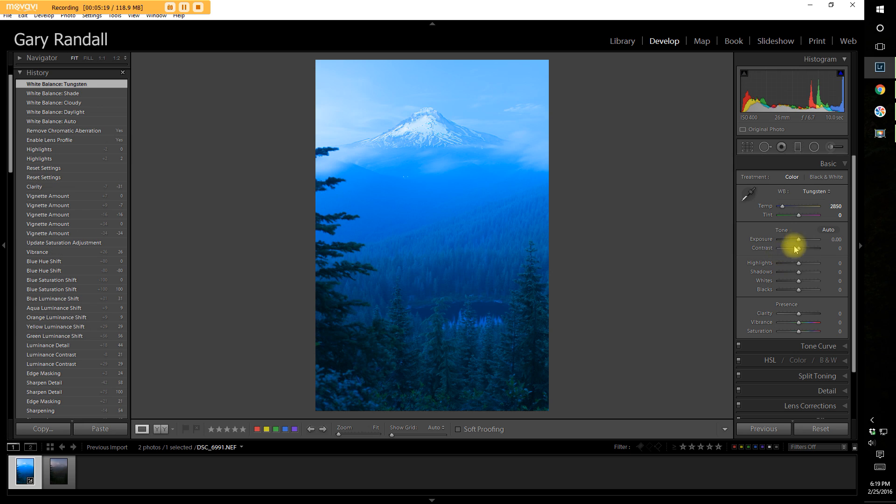
{"action": "left_click", "coordinate": [814, 192]}
{"action": "left_click", "coordinate": [785, 264]}
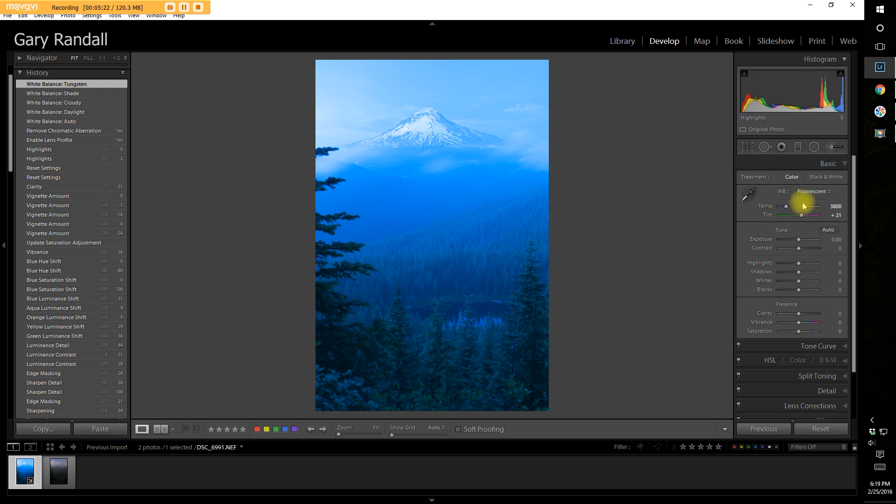
{"action": "left_click", "coordinate": [808, 191]}
{"action": "left_click", "coordinate": [785, 245]}
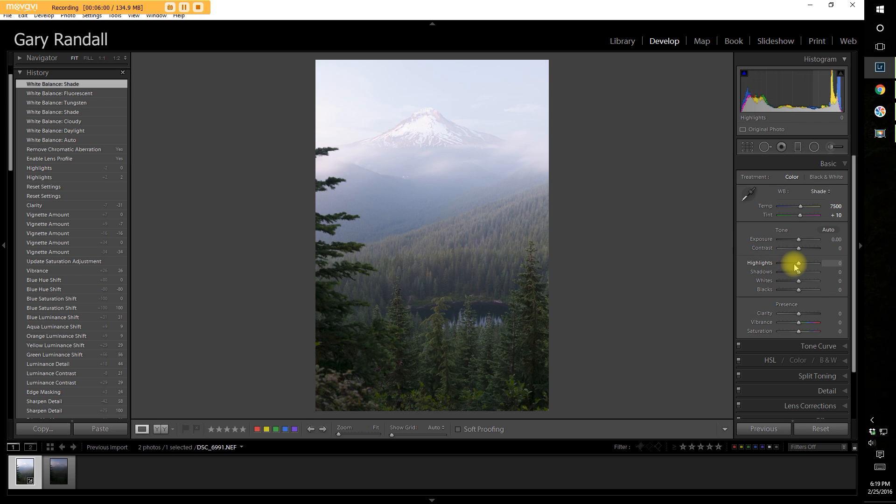
Lower the photo's Highlights to -100 and raise its Shadows to +62
{"action": "left_click_drag", "start_coordinate": [798, 266], "coordinate": [773, 267]}
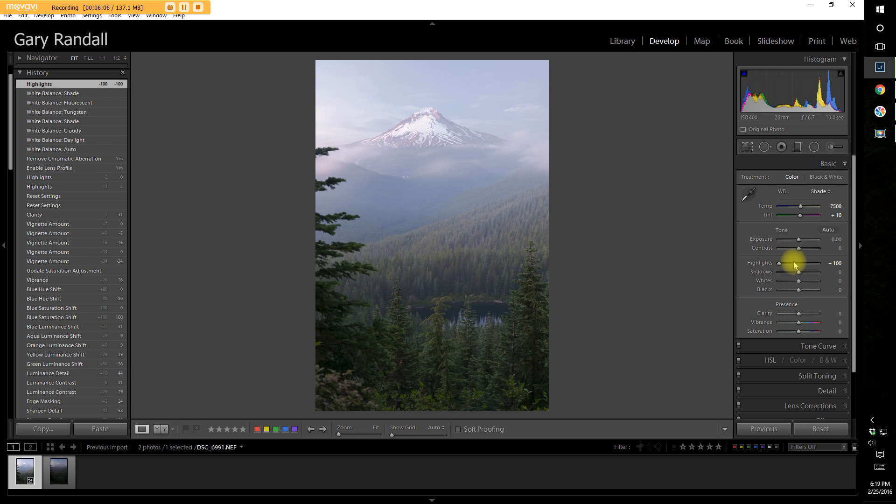
{"action": "mouse_move", "coordinate": [799, 274]}
{"action": "left_mouse_down"}
{"action": "mouse_move", "coordinate": [825, 277]}
{"action": "mouse_move", "coordinate": [804, 276]}
{"action": "mouse_move", "coordinate": [823, 278]}
{"action": "mouse_move", "coordinate": [811, 280]}
{"action": "left_mouse_up"}
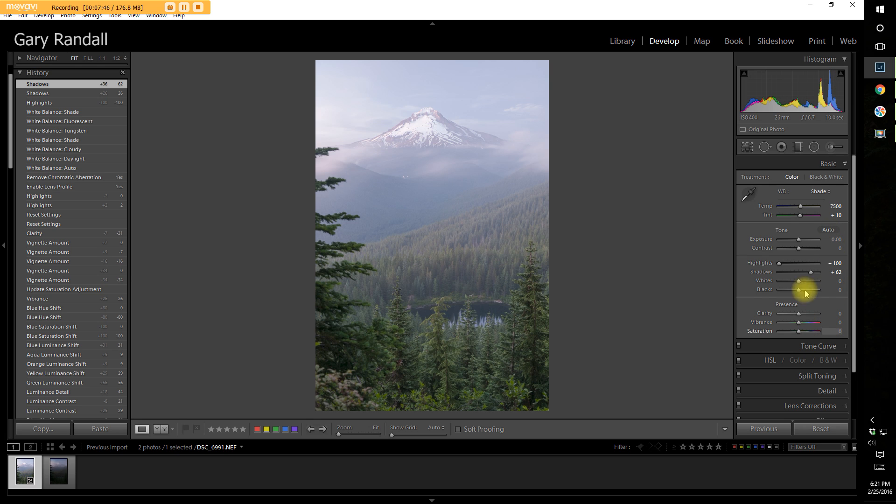
Paint an Adjustment Brush mask over the dark foreground trees with a brush size of 33
{"action": "left_click", "coordinate": [832, 147]}
{"action": "scroll", "coordinate": [306, 366], "scroll_direction": "up", "scroll_amount": 1}
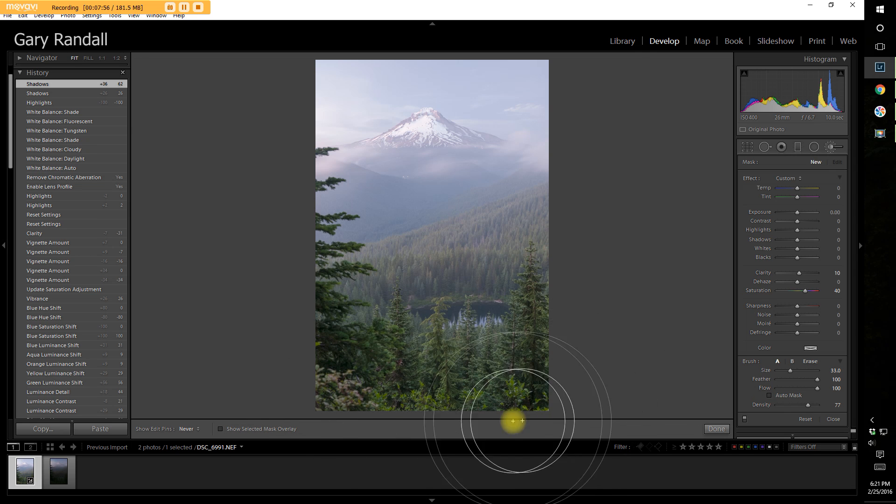
{"action": "left_click_drag", "start_coordinate": [555, 448], "coordinate": [609, 431]}
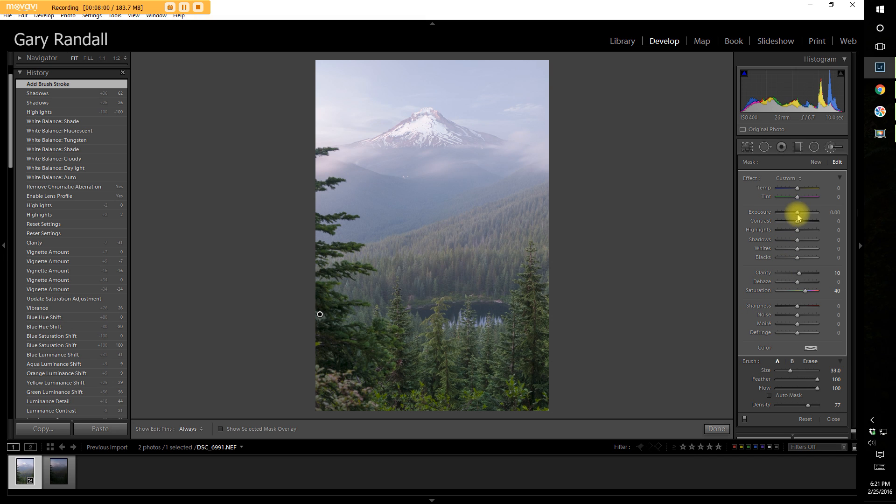
Set the exposure of the brushed foreground tree mask to -0.86 and finish the brush edit
{"action": "left_click_drag", "start_coordinate": [797, 212], "coordinate": [792, 220]}
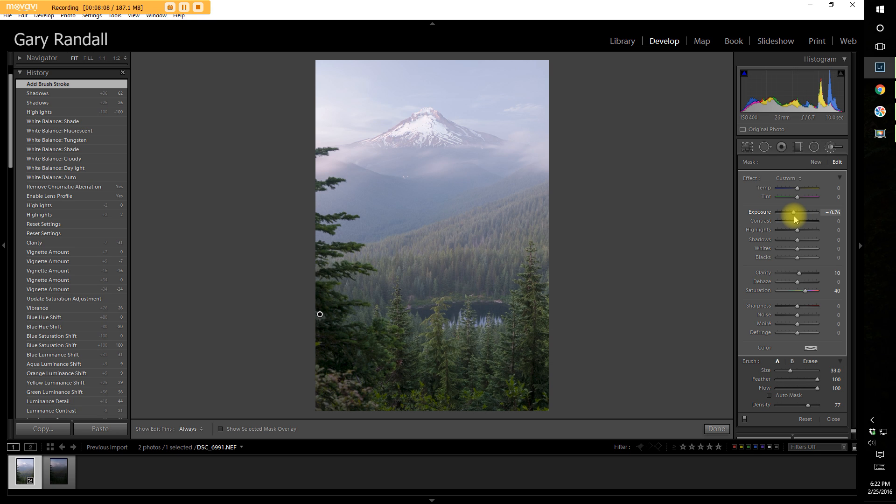
{"action": "left_click_drag", "start_coordinate": [795, 219], "coordinate": [794, 218]}
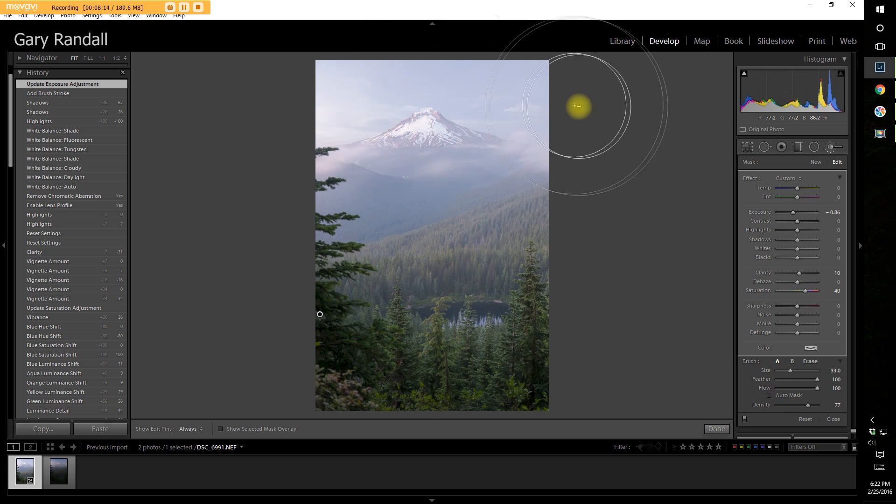
{"action": "left_click", "coordinate": [717, 429]}
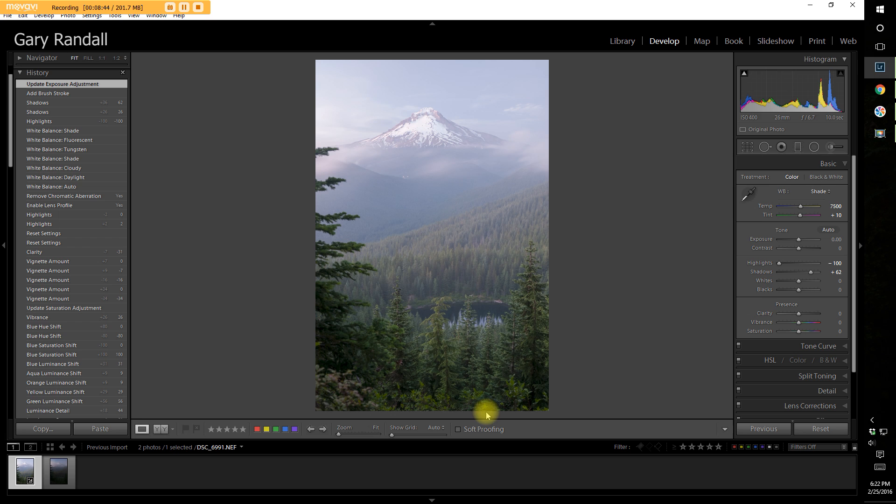
Paint a new Adjustment Brush mask of size 25 over the bushes in the photo's lower-left corner and set its exposure to -0.38
{"action": "left_click", "coordinate": [830, 147]}
{"action": "key", "text": "h"}
{"action": "scroll", "coordinate": [304, 408], "scroll_direction": "down", "scroll_amount": 5}
{"action": "mouse_move", "coordinate": [299, 389]}
{"action": "left_mouse_down"}
{"action": "mouse_move", "coordinate": [359, 421]}
{"action": "mouse_move", "coordinate": [315, 404]}
{"action": "left_mouse_up"}
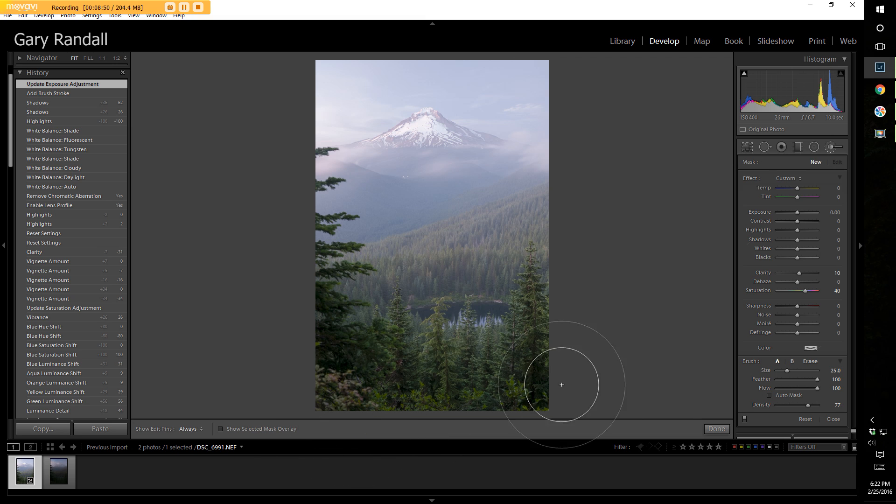
{"action": "left_click_drag", "start_coordinate": [798, 216], "coordinate": [794, 218]}
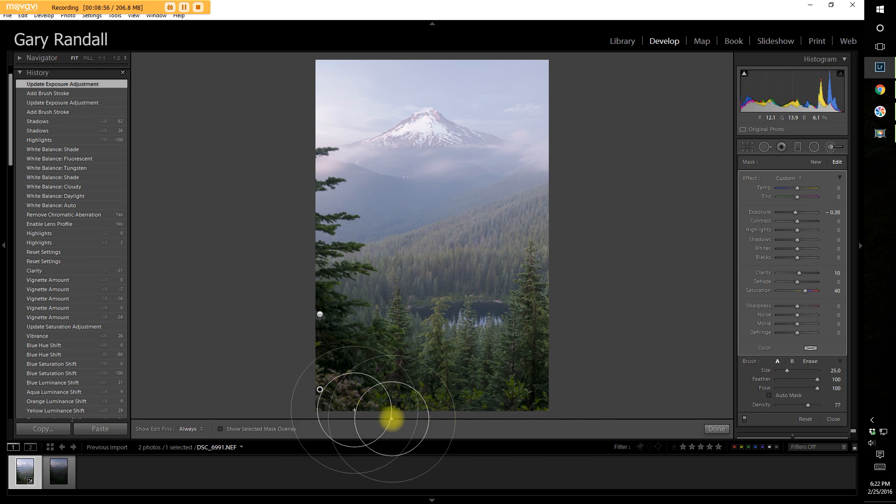
{"action": "left_click", "coordinate": [709, 429]}
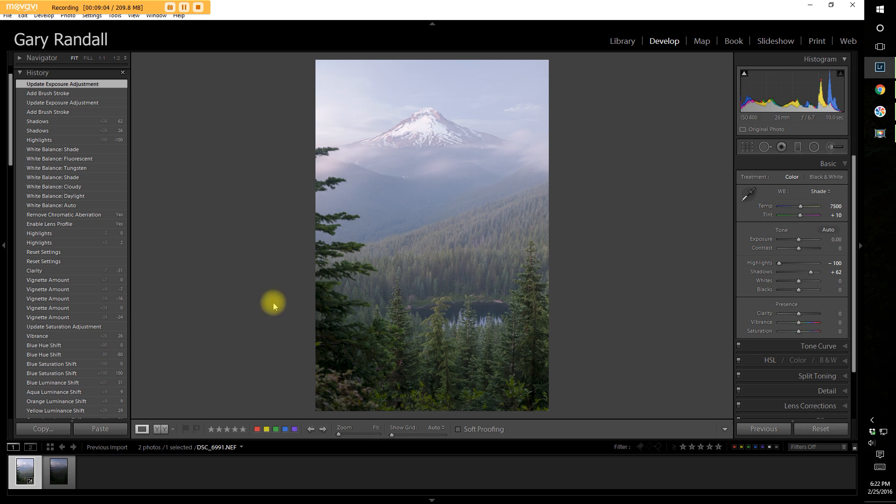
Compare the photo's edit history states one by one, from the Highlights change up to the latest exposure adjustment
{"action": "scroll", "coordinate": [64, 74], "scroll_direction": "up", "scroll_amount": 2}
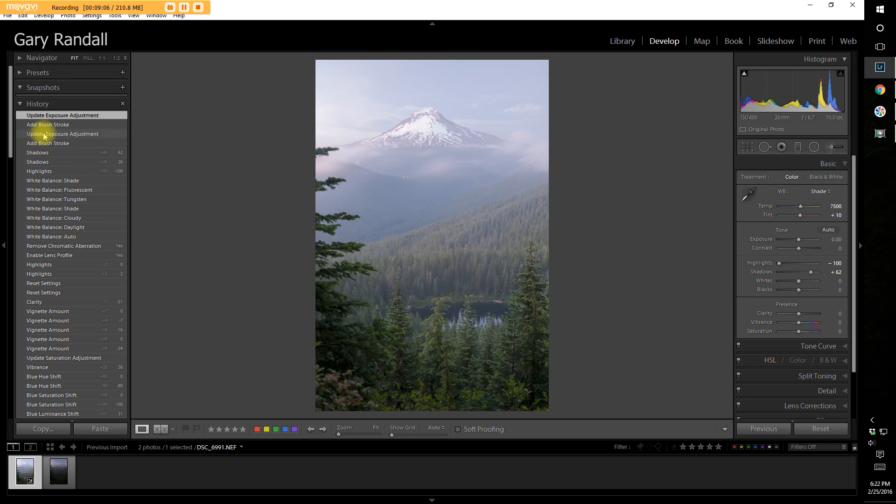
{"action": "left_click", "coordinate": [42, 174]}
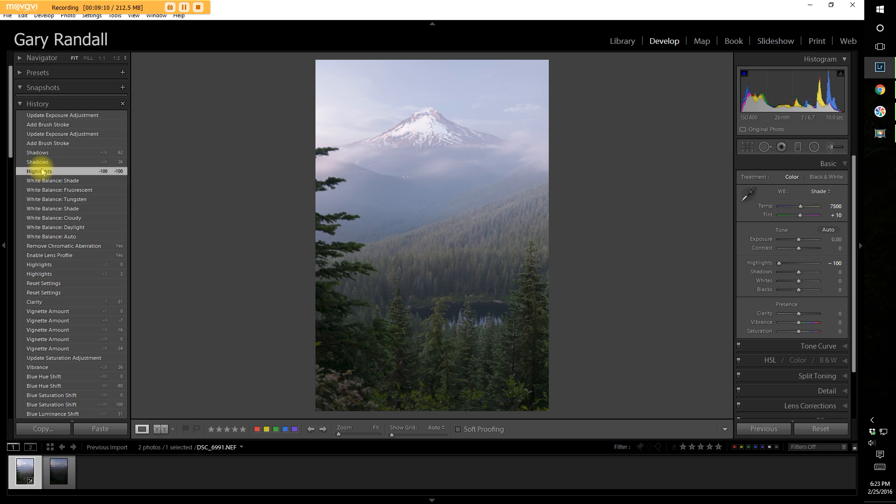
{"action": "left_click", "coordinate": [40, 162]}
{"action": "left_click", "coordinate": [40, 153]}
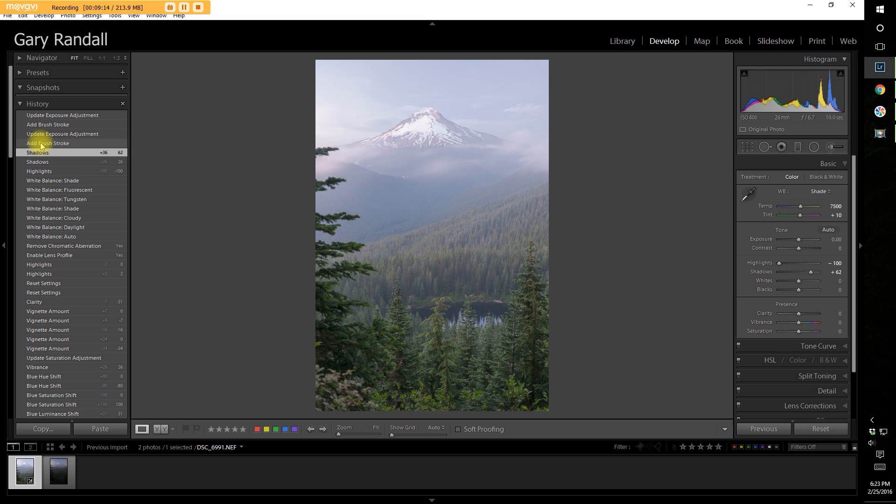
{"action": "left_click", "coordinate": [42, 145]}
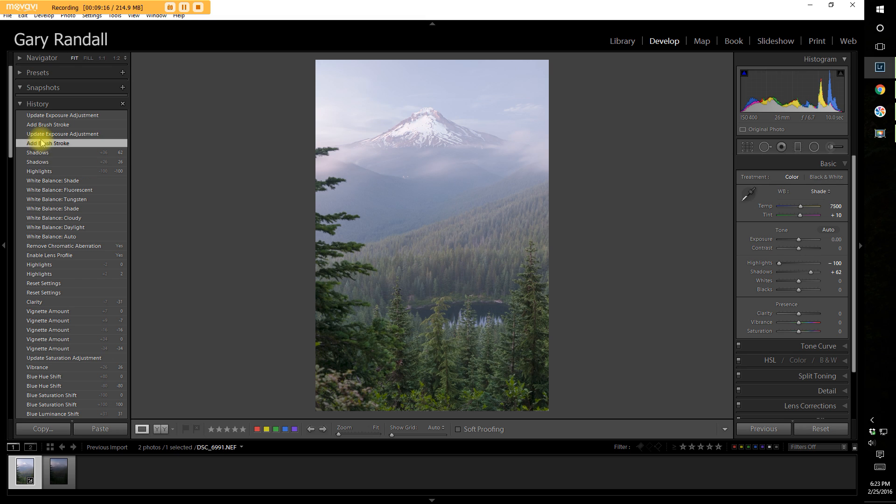
{"action": "left_click", "coordinate": [42, 134]}
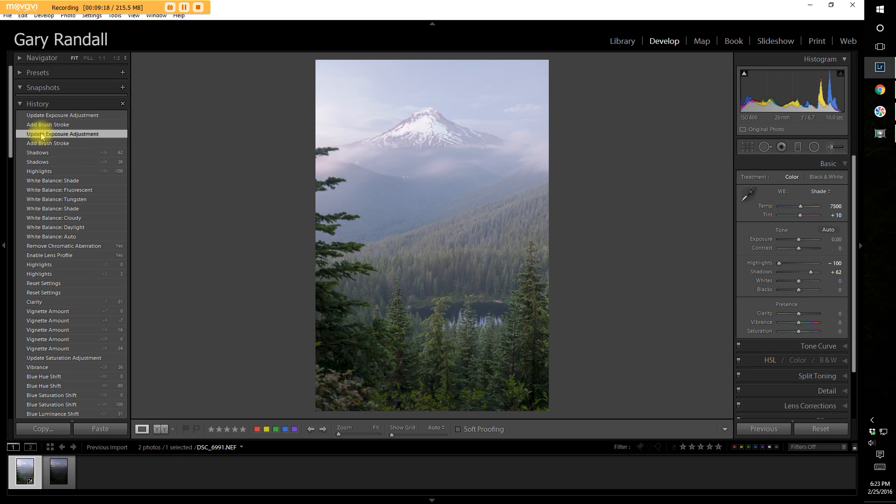
{"action": "left_click", "coordinate": [42, 126]}
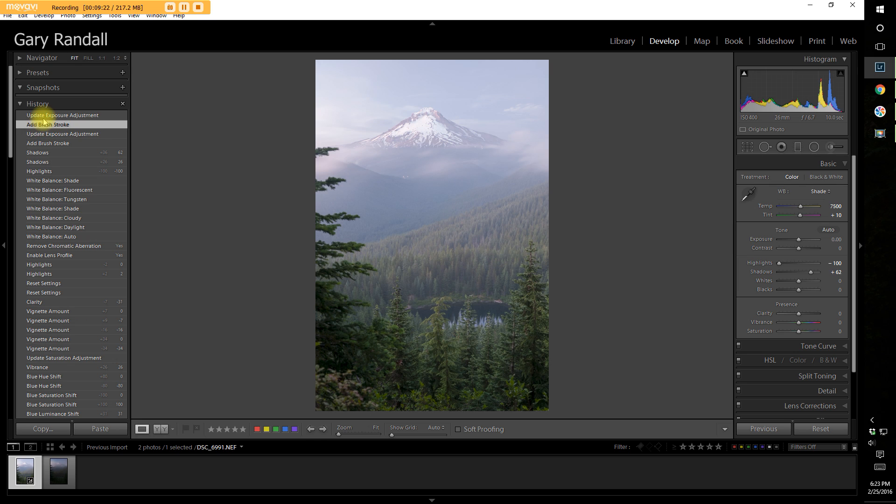
{"action": "left_click", "coordinate": [44, 117]}
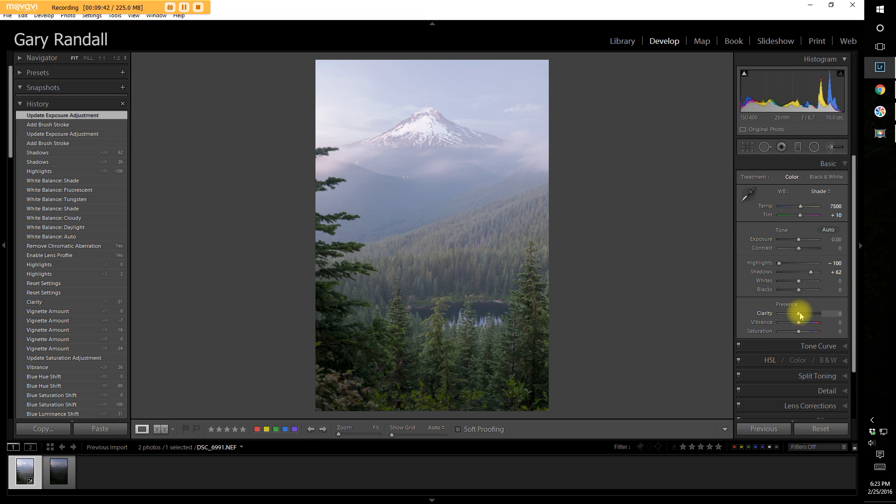
Set the photo's Whites to +24 and its Blacks to -12
{"action": "left_click_drag", "start_coordinate": [800, 315], "coordinate": [799, 315]}
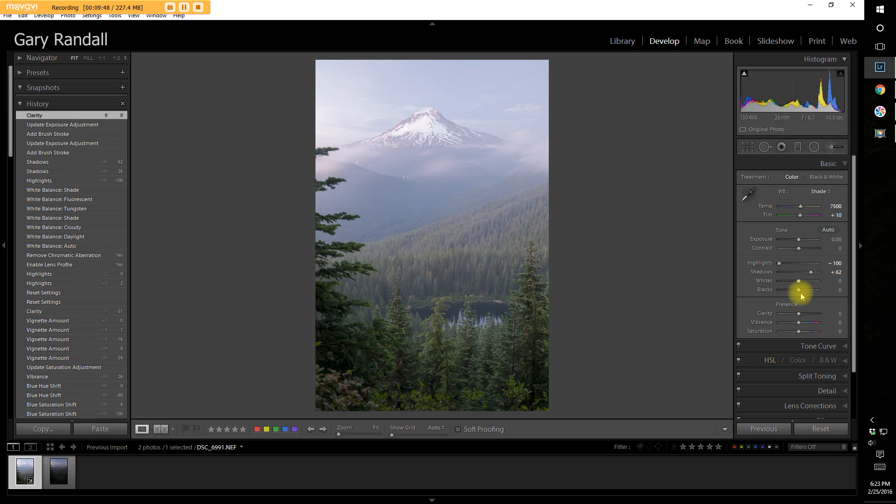
{"action": "left_click_drag", "start_coordinate": [799, 282], "coordinate": [801, 286]}
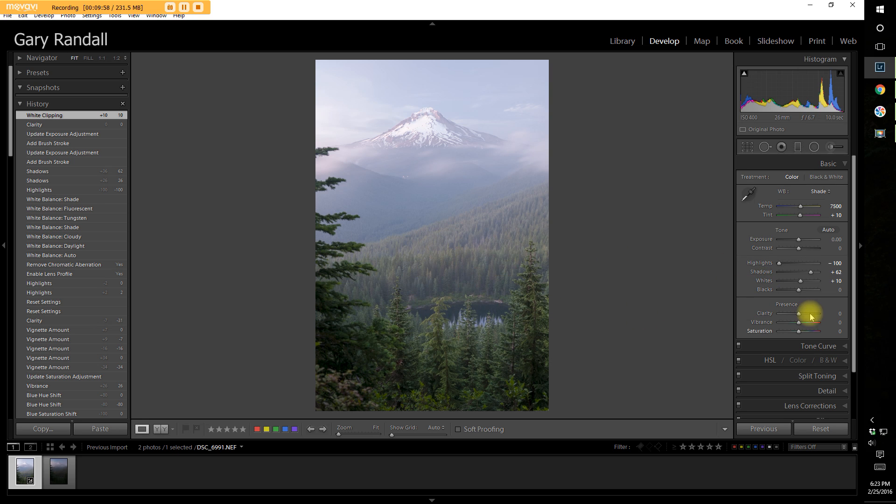
{"action": "left_click_drag", "start_coordinate": [802, 282], "coordinate": [803, 282]}
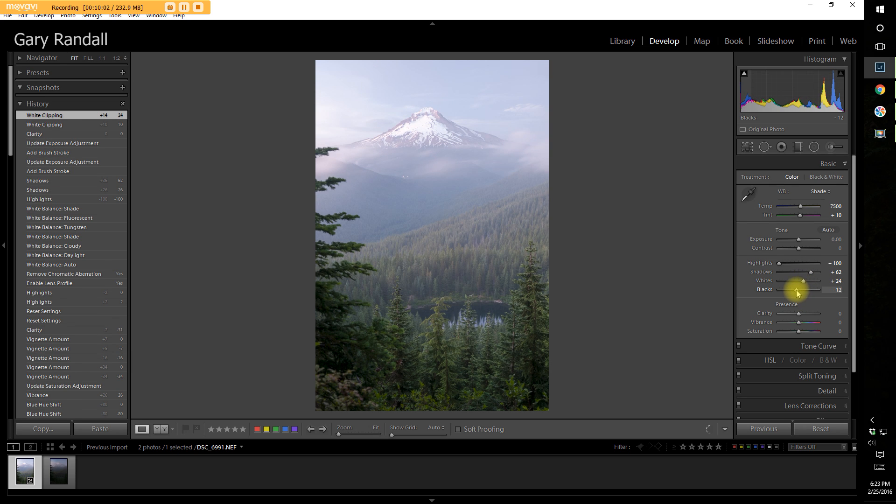
{"action": "left_click_drag", "start_coordinate": [797, 292], "coordinate": [797, 292]}
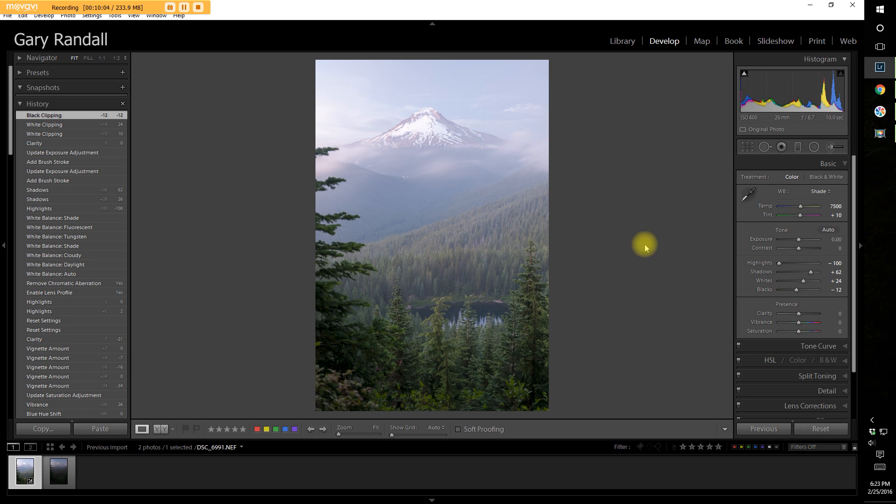
Add a graduated filter from the sky down across the mountain and set its exposure to -0.86
{"action": "left_click", "coordinate": [797, 147]}
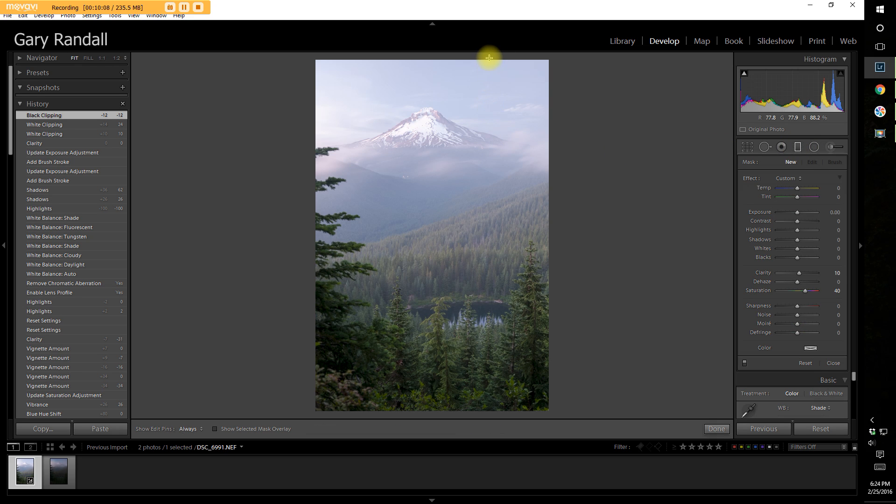
{"action": "left_click_drag", "start_coordinate": [489, 61], "coordinate": [447, 232]}
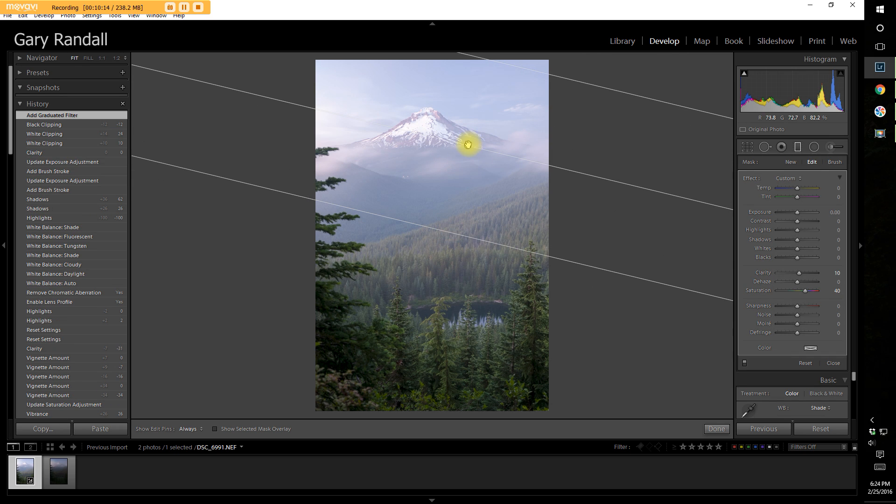
{"action": "mouse_move", "coordinate": [468, 144]}
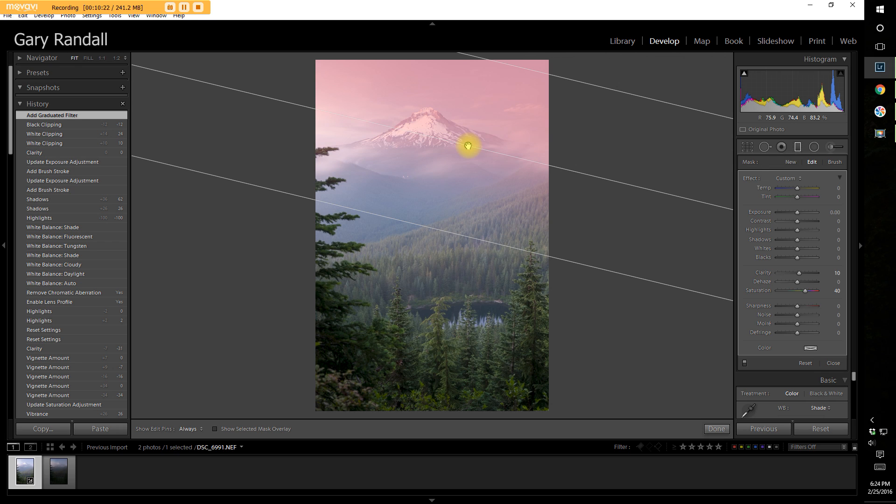
{"action": "left_click_drag", "start_coordinate": [797, 212], "coordinate": [793, 215]}
Flatten the graduated filter's angle, narrow its transition across the mountain, and lower its exposure to -1.14
{"action": "left_click_drag", "start_coordinate": [290, 100], "coordinate": [287, 154]}
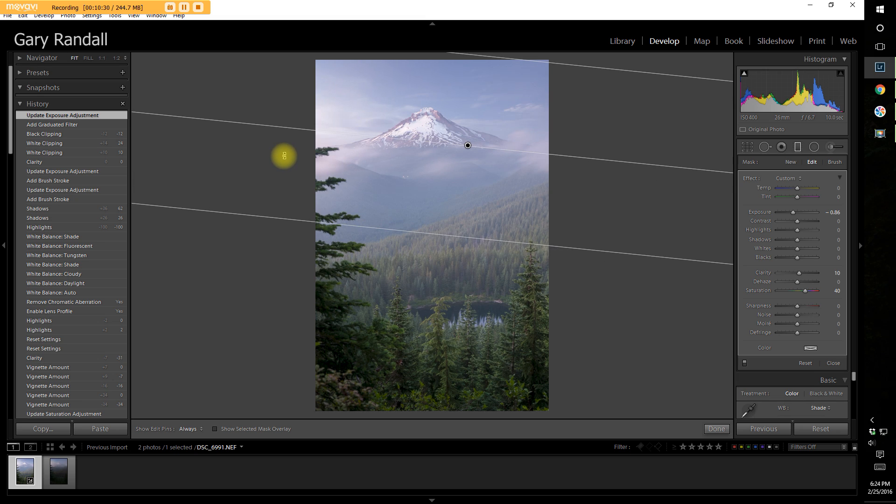
{"action": "left_click_drag", "start_coordinate": [468, 142], "coordinate": [470, 131]}
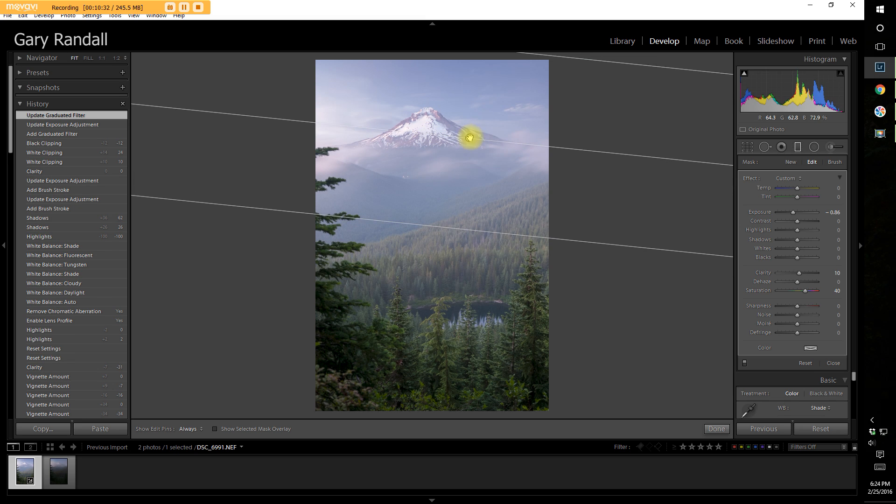
{"action": "left_click_drag", "start_coordinate": [461, 230], "coordinate": [464, 195]}
{"action": "left_click_drag", "start_coordinate": [469, 122], "coordinate": [468, 142]}
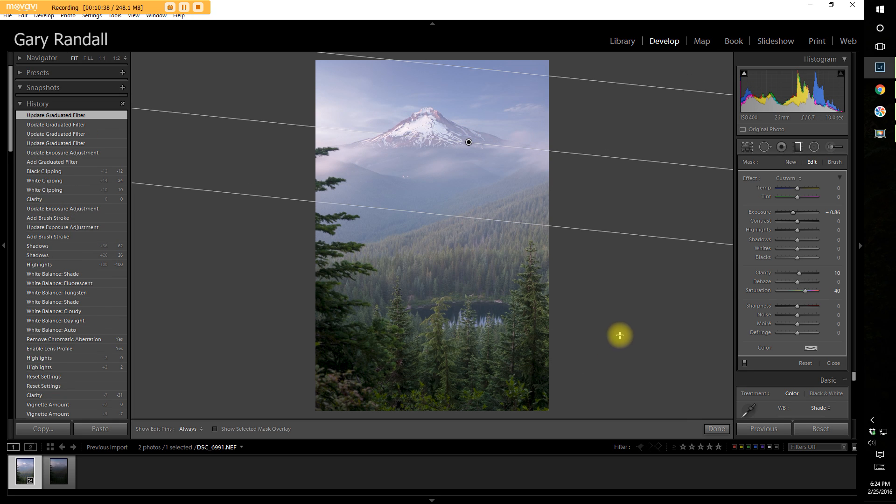
{"action": "left_click_drag", "start_coordinate": [793, 211], "coordinate": [792, 212]}
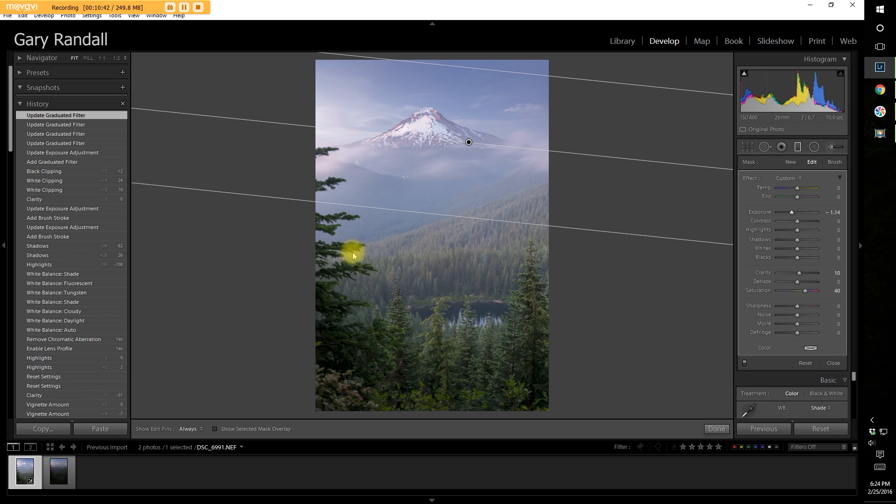
{"action": "left_click", "coordinate": [712, 429]}
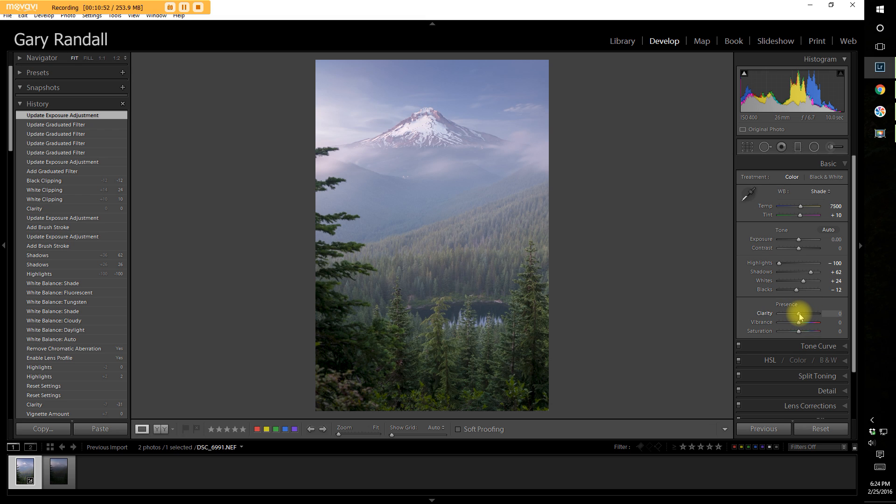
Try a Clarity of +12 on the photo and reset it to 0
{"action": "left_click_drag", "start_coordinate": [798, 314], "coordinate": [802, 314]}
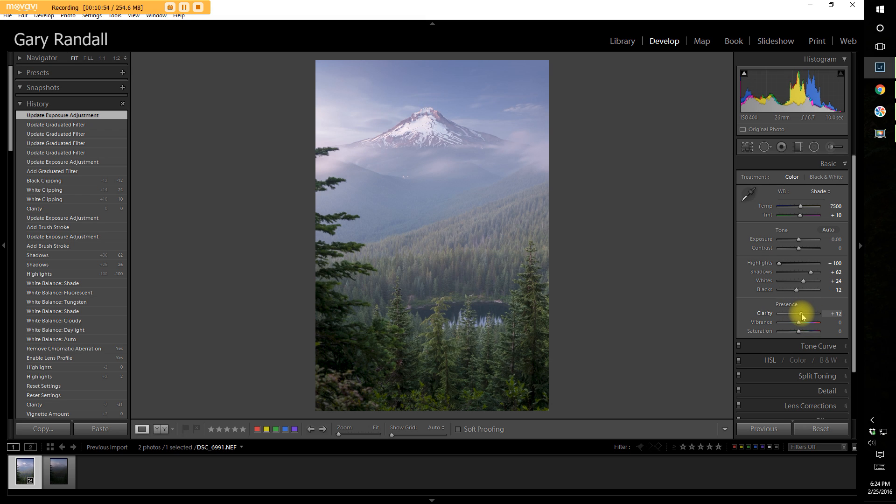
{"action": "double_click", "coordinate": [765, 313]}
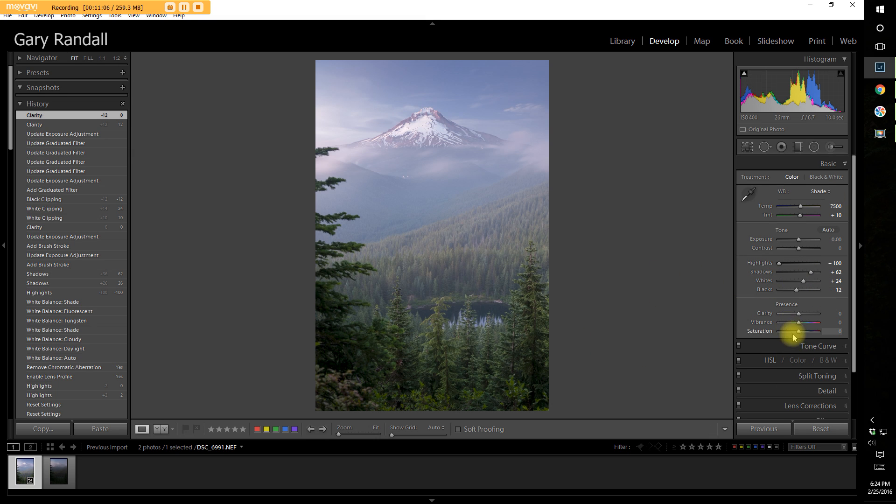
Adjust the photo's tone curve regions to Highlights +9, Lights +5, Darks +18 and Shadows -5
{"action": "left_click", "coordinate": [845, 165]}
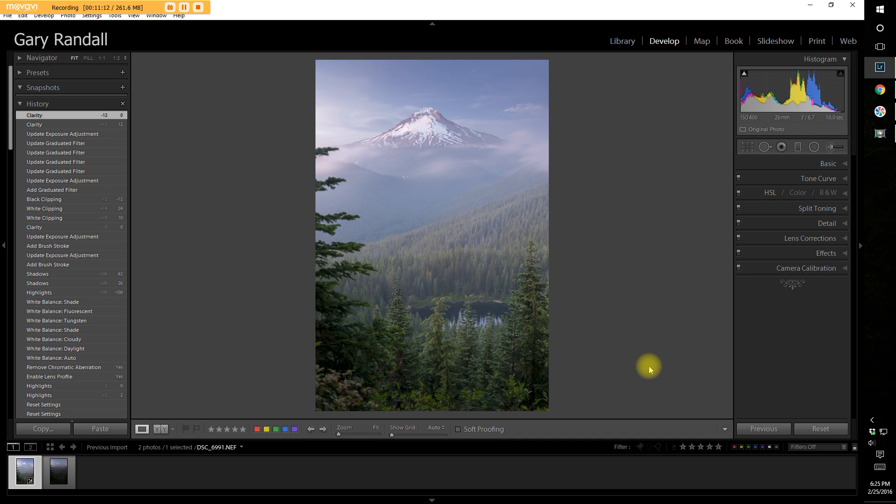
{"action": "left_click", "coordinate": [845, 180]}
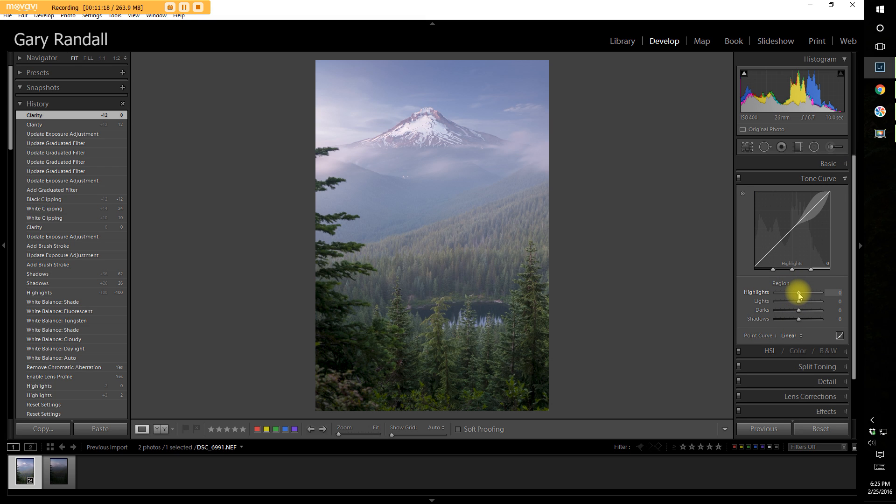
{"action": "left_click_drag", "start_coordinate": [799, 295], "coordinate": [799, 303]}
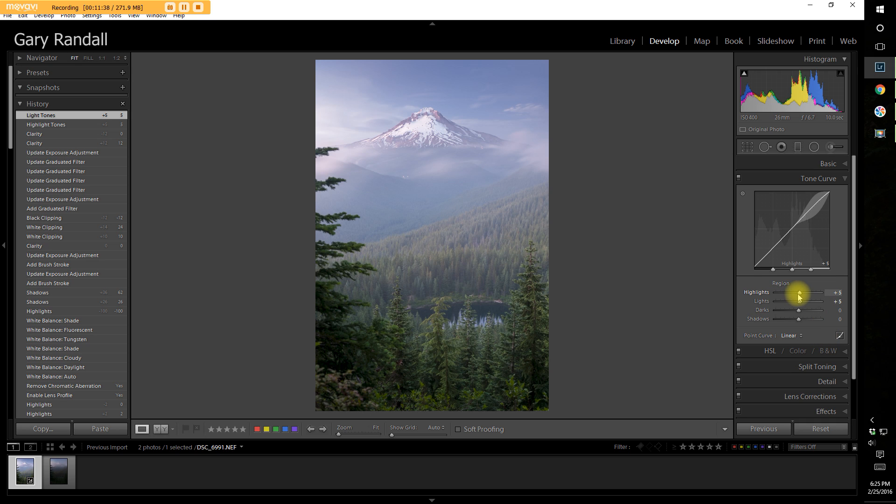
{"action": "left_click_drag", "start_coordinate": [799, 296], "coordinate": [799, 322]}
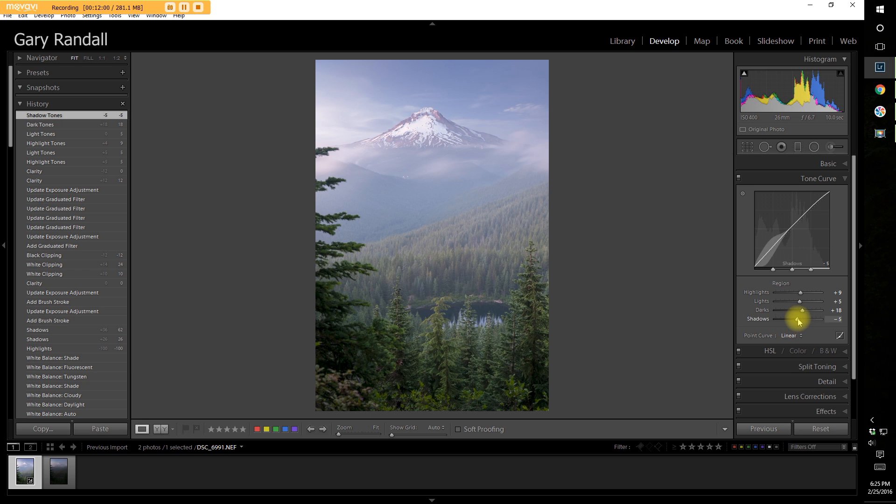
{"action": "left_click_drag", "start_coordinate": [801, 322], "coordinate": [799, 322]}
{"action": "left_click", "coordinate": [798, 320]}
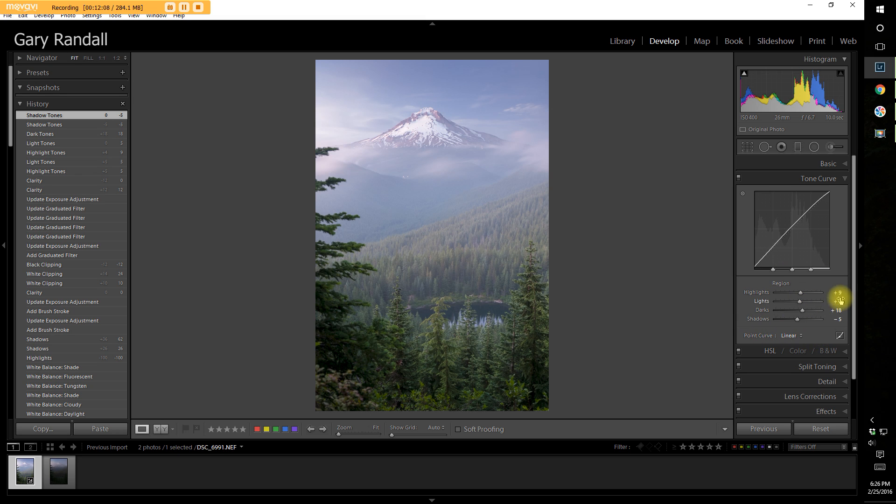
{"action": "left_click_drag", "start_coordinate": [801, 293], "coordinate": [802, 294]}
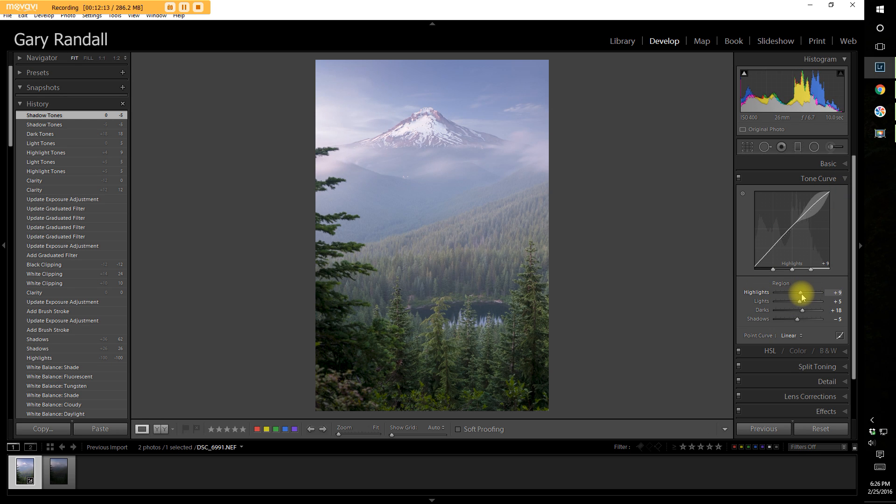
{"action": "left_click", "coordinate": [845, 179]}
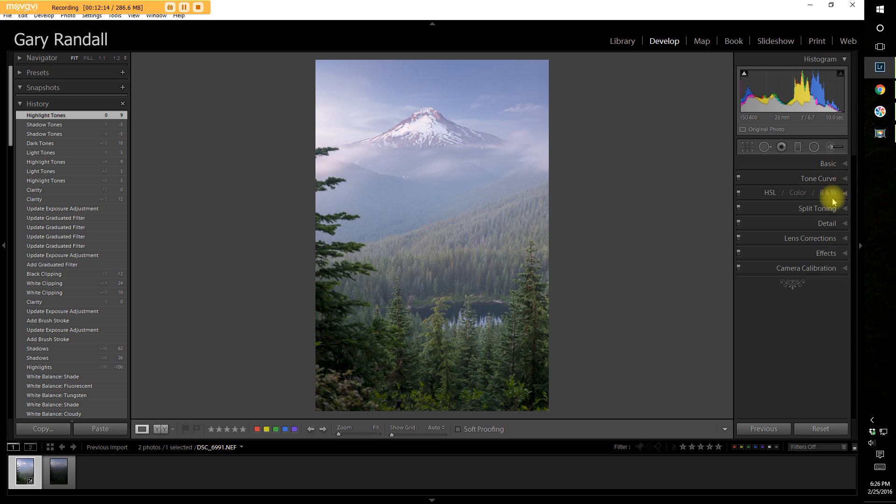
Try converting the photo to black and white, and return it to the HSL color adjustments
{"action": "left_click", "coordinate": [768, 193]}
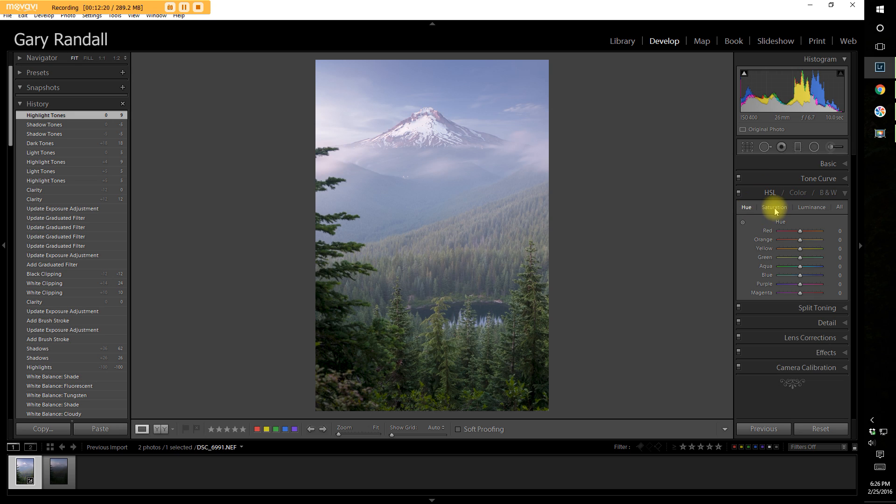
{"action": "left_click", "coordinate": [828, 195]}
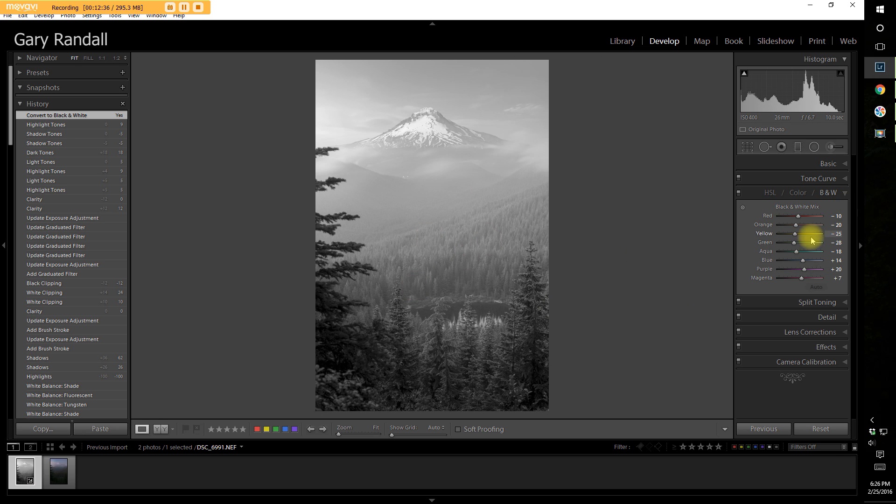
{"action": "left_click", "coordinate": [764, 194]}
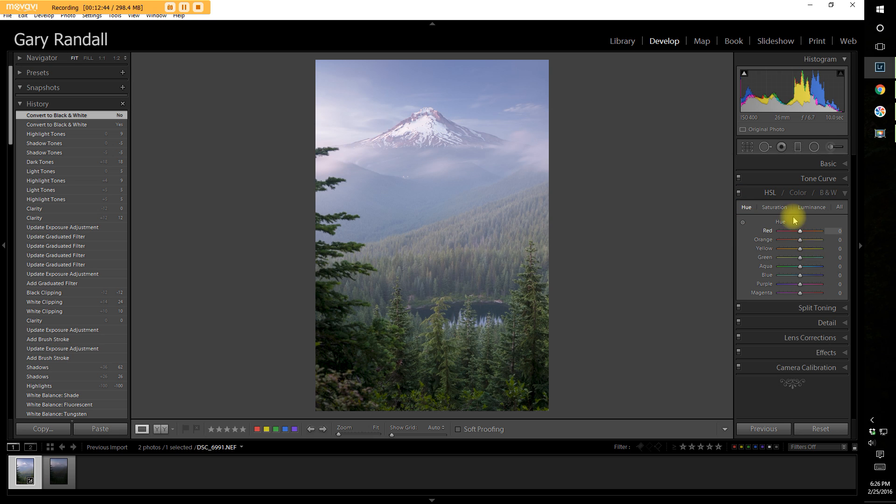
Set the HSL luminance of Green to +38, Aqua to +20 and Blue to +22
{"action": "left_click", "coordinate": [807, 210]}
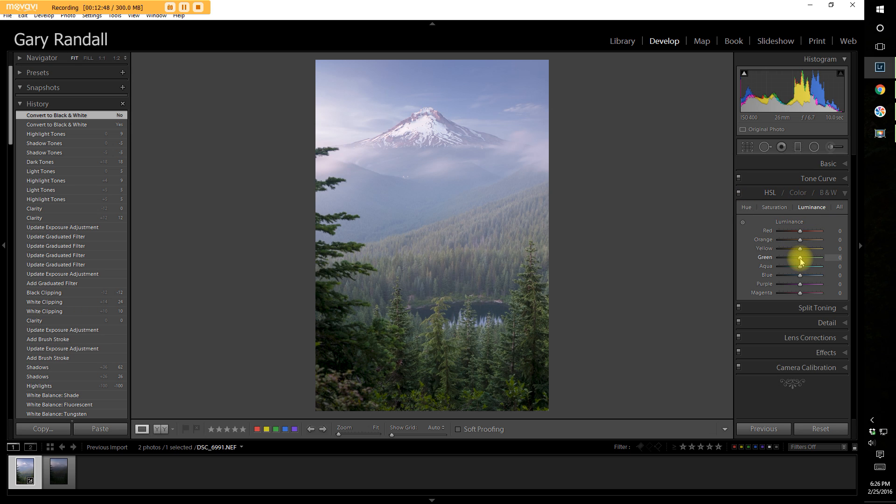
{"action": "mouse_move", "coordinate": [800, 261]}
{"action": "left_mouse_down"}
{"action": "mouse_move", "coordinate": [809, 262]}
{"action": "mouse_move", "coordinate": [796, 262]}
{"action": "mouse_move", "coordinate": [810, 265]}
{"action": "mouse_move", "coordinate": [796, 270]}
{"action": "mouse_move", "coordinate": [805, 279]}
{"action": "left_mouse_up"}
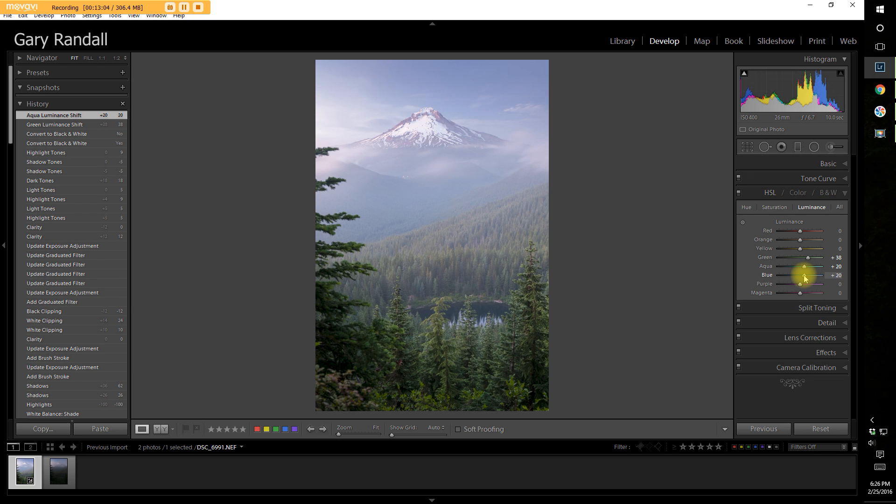
{"action": "left_click_drag", "start_coordinate": [806, 278], "coordinate": [806, 278]}
{"action": "left_click_drag", "start_coordinate": [805, 278], "coordinate": [805, 278]}
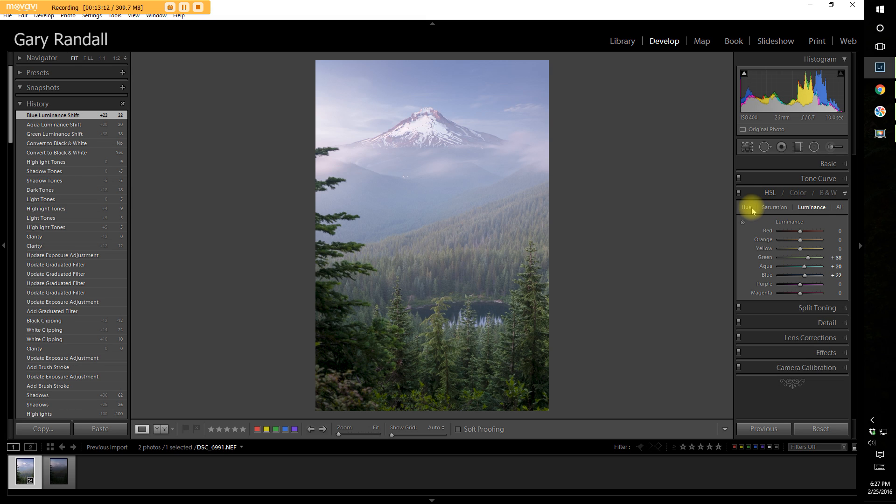
Try a Blue saturation of +13 in the HSL adjustments and reset it to 0
{"action": "left_click", "coordinate": [774, 208]}
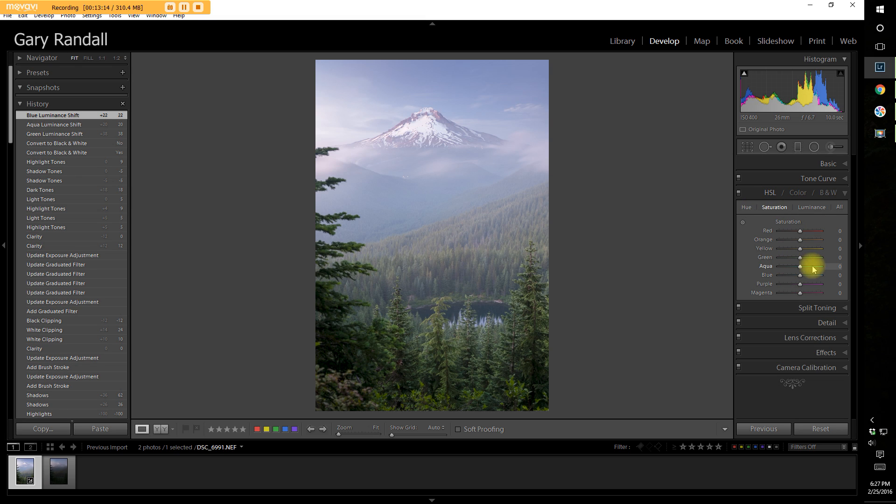
{"action": "mouse_move", "coordinate": [800, 276]}
{"action": "left_mouse_down"}
{"action": "mouse_move", "coordinate": [813, 275]}
{"action": "mouse_move", "coordinate": [798, 280]}
{"action": "mouse_move", "coordinate": [806, 286]}
{"action": "left_mouse_up"}
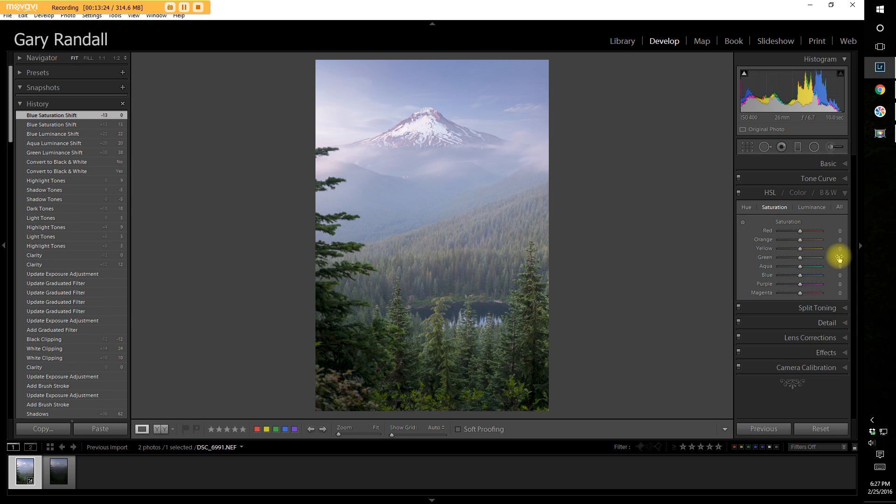
{"action": "left_click", "coordinate": [846, 195]}
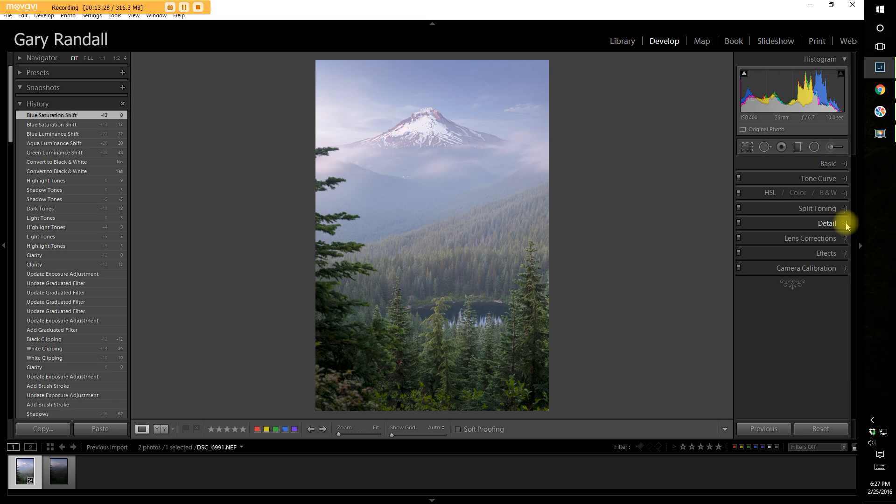
{"action": "left_click", "coordinate": [846, 224]}
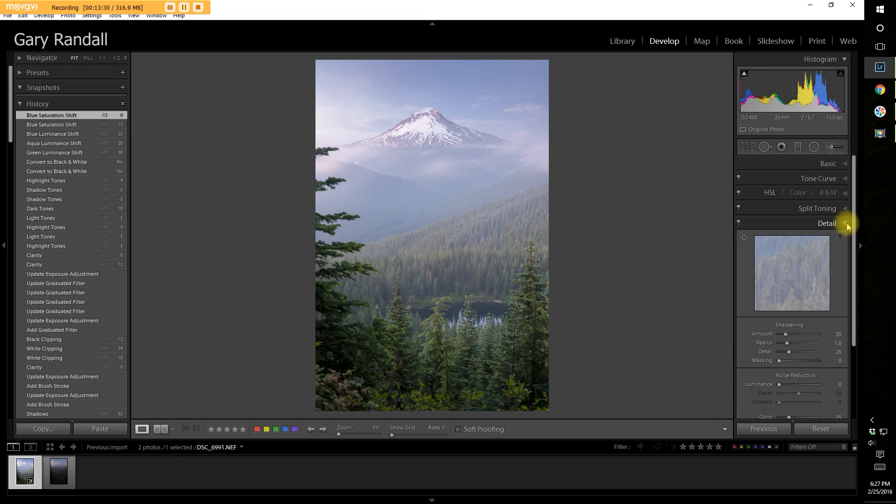
{"action": "scroll", "coordinate": [828, 248], "scroll_direction": "down", "scroll_amount": 1}
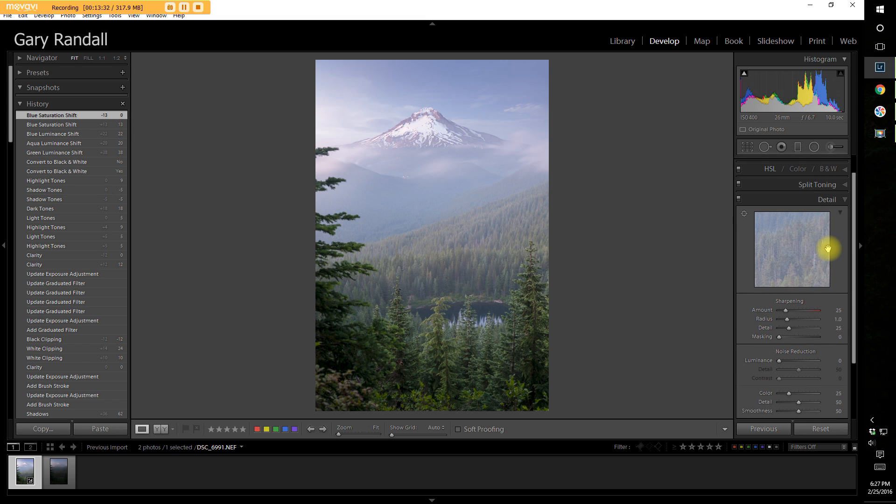
{"action": "scroll", "coordinate": [827, 249], "scroll_direction": "down", "scroll_amount": 1}
{"action": "left_click", "coordinate": [844, 177]}
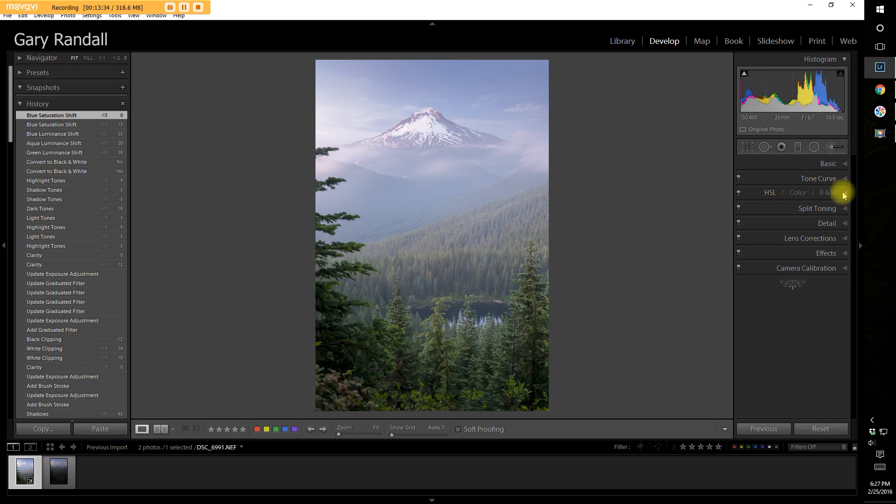
Set the photo's Dehaze amount to +19
{"action": "left_click", "coordinate": [846, 253]}
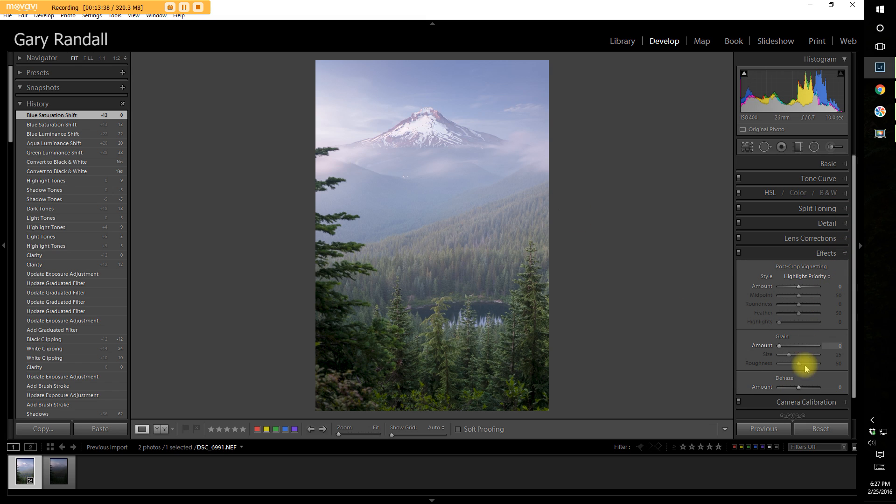
{"action": "left_click_drag", "start_coordinate": [798, 388], "coordinate": [803, 389]}
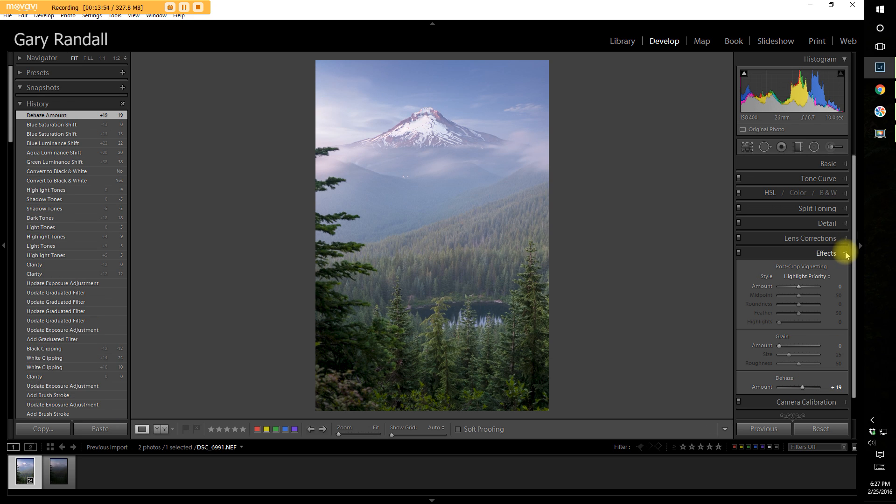
{"action": "left_click", "coordinate": [847, 253]}
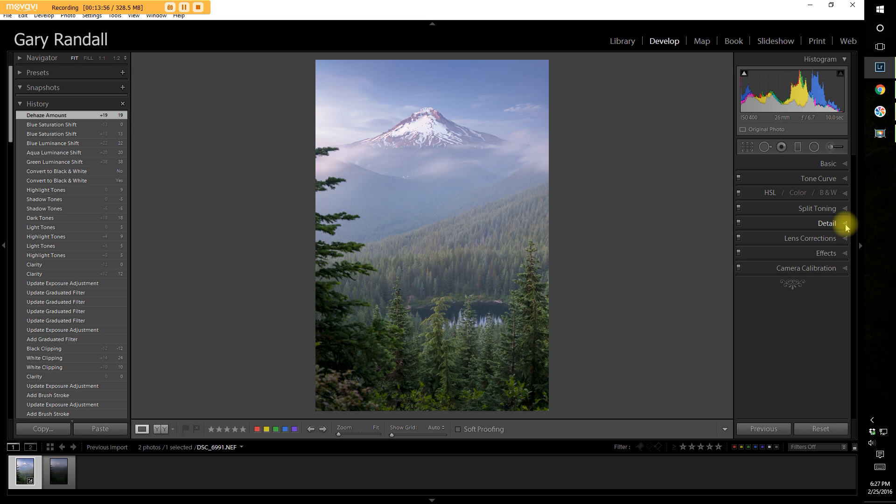
Set the color noise reduction to 100, with its Detail at 46 and Smoothness at 48, judging the forest at 1:1
{"action": "left_click", "coordinate": [845, 224]}
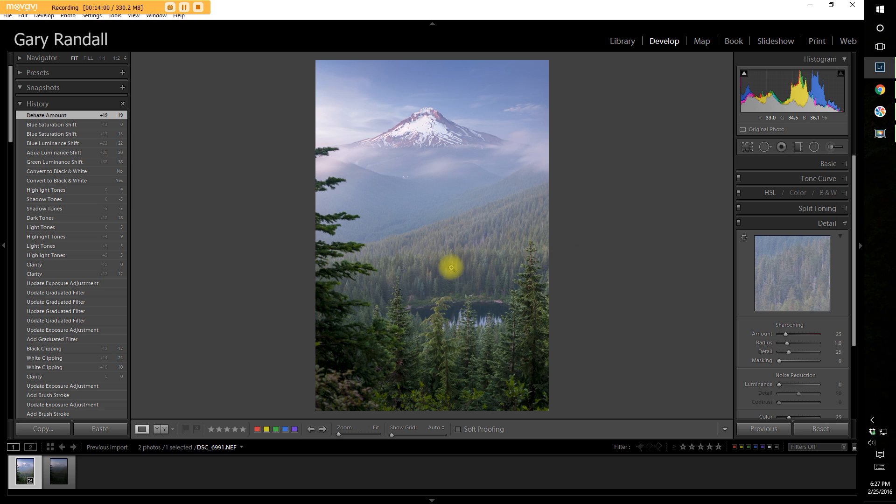
{"action": "left_click", "coordinate": [481, 260]}
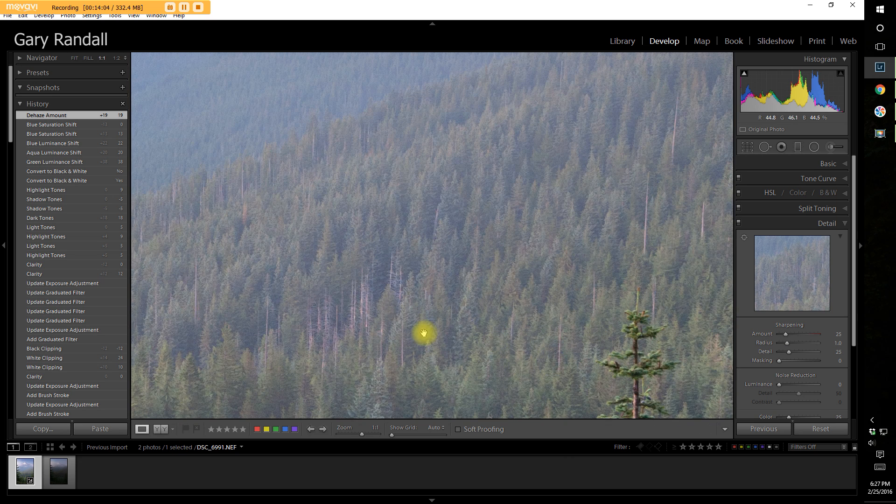
{"action": "left_click_drag", "start_coordinate": [424, 333], "coordinate": [414, 227]}
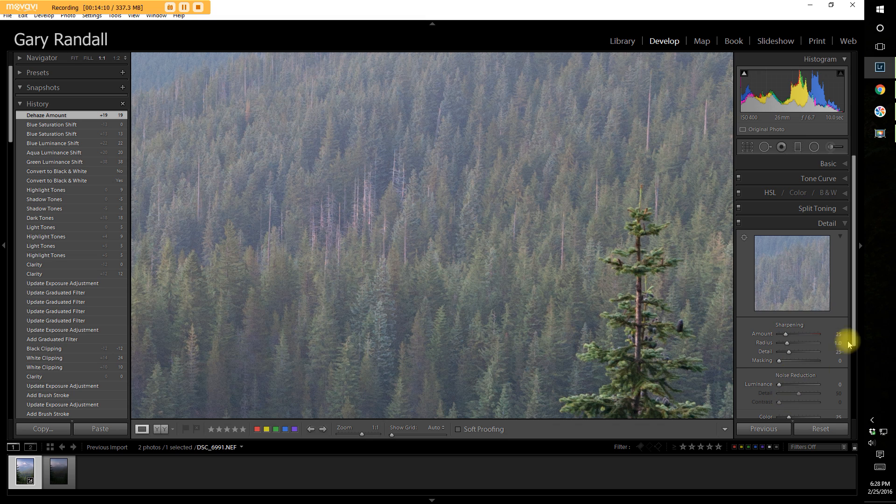
{"action": "left_click_drag", "start_coordinate": [855, 330], "coordinate": [861, 371]}
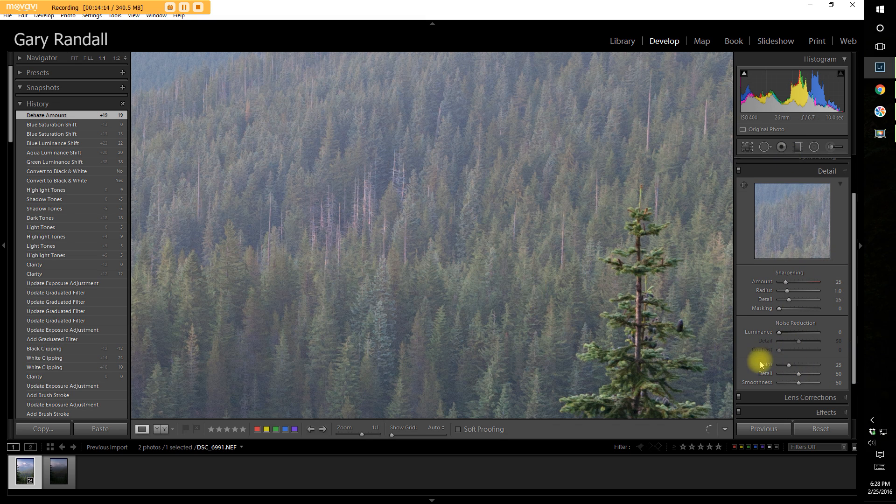
{"action": "left_click_drag", "start_coordinate": [789, 365], "coordinate": [819, 369]}
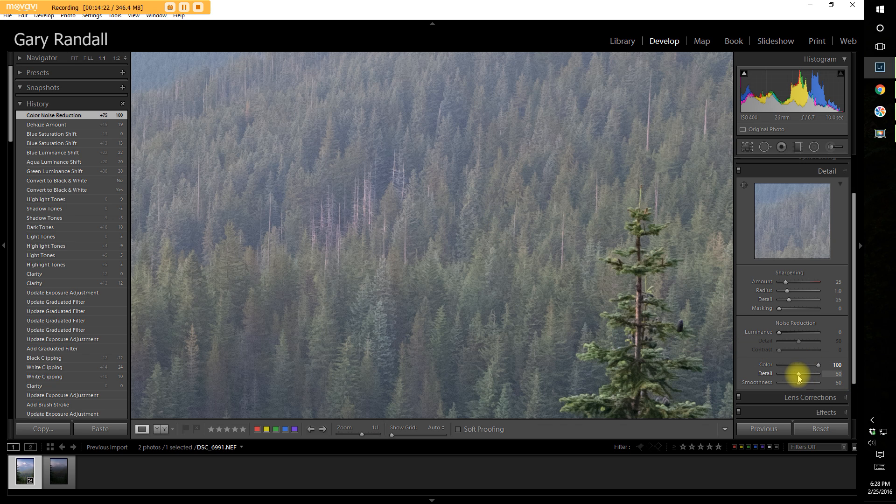
{"action": "mouse_move", "coordinate": [799, 373]}
{"action": "left_mouse_down"}
{"action": "mouse_move", "coordinate": [808, 374]}
{"action": "mouse_move", "coordinate": [800, 379]}
{"action": "left_mouse_up"}
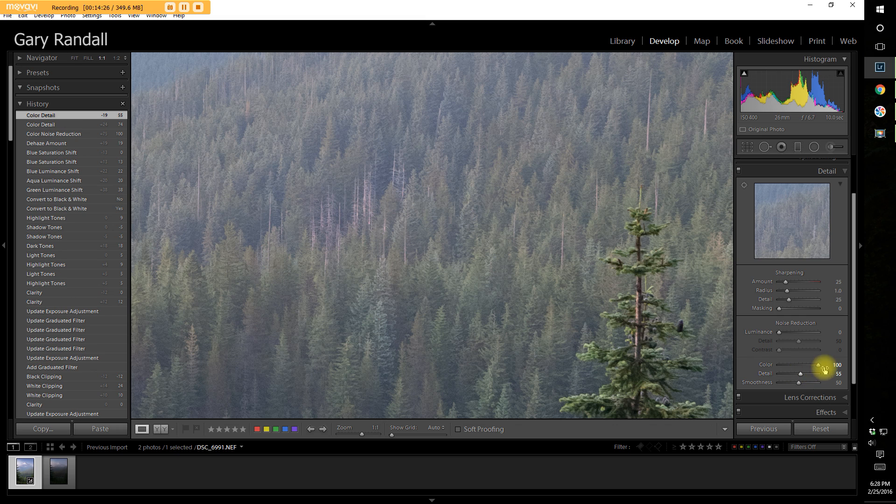
{"action": "left_click_drag", "start_coordinate": [796, 375], "coordinate": [796, 375]}
{"action": "left_click_drag", "start_coordinate": [798, 383], "coordinate": [797, 383]}
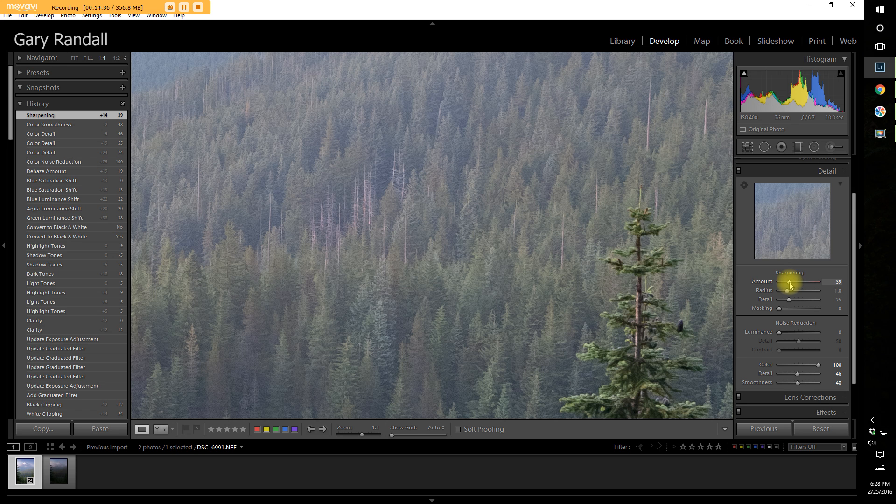
Set the photo's sharpening Amount to 43 and Masking to 5, keeping the Radius at 1.0
{"action": "left_click_drag", "start_coordinate": [366, 93], "coordinate": [512, 323]}
{"action": "left_click_drag", "start_coordinate": [529, 283], "coordinate": [636, 205]}
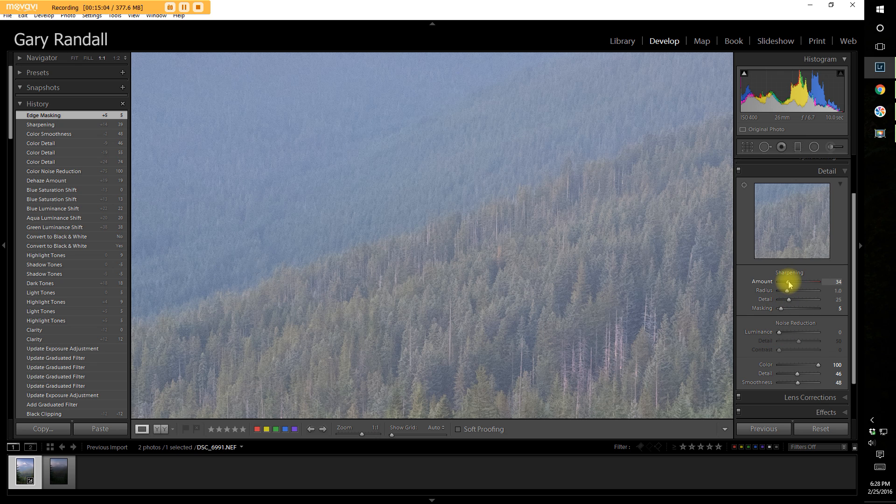
{"action": "left_click_drag", "start_coordinate": [791, 283], "coordinate": [788, 294]}
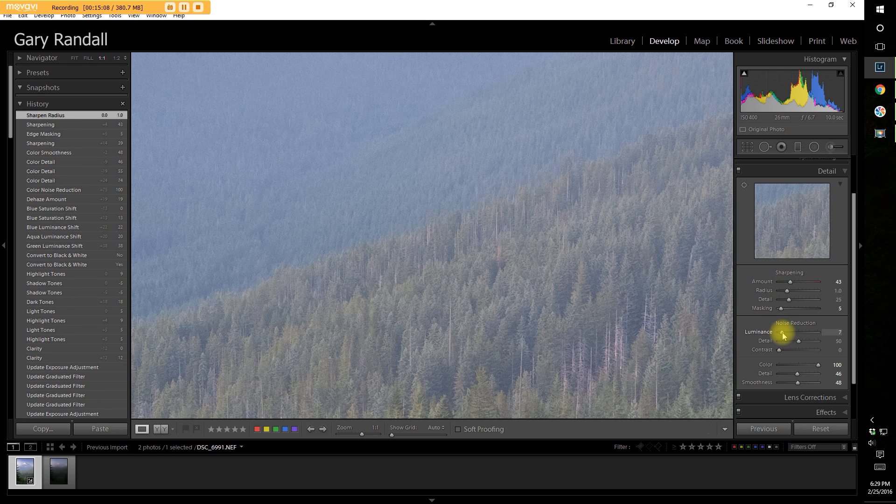
Set the luminance noise reduction to 14, check the forest and hazy hills, and raise it to 30 with Detail 30
{"action": "left_click_drag", "start_coordinate": [782, 335], "coordinate": [786, 336]}
{"action": "left_click_drag", "start_coordinate": [531, 121], "coordinate": [488, 241]}
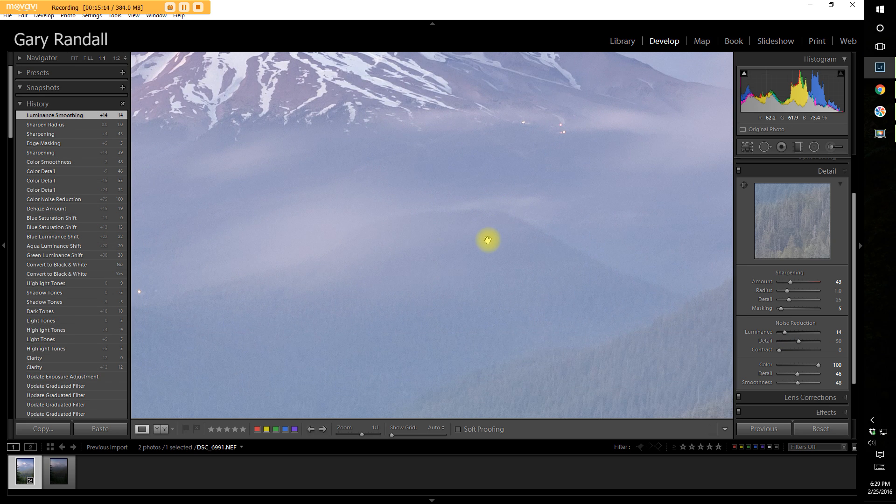
{"action": "left_click_drag", "start_coordinate": [604, 362], "coordinate": [523, 87]}
{"action": "left_click_drag", "start_coordinate": [487, 350], "coordinate": [504, 106]}
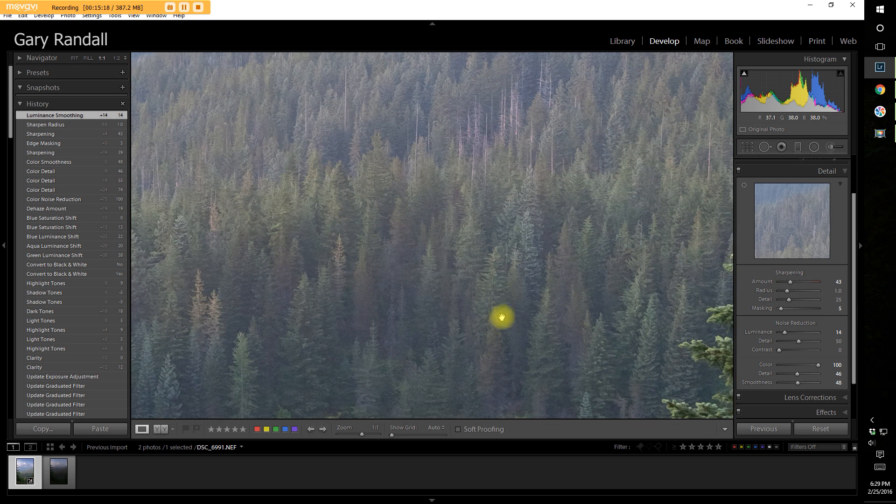
{"action": "left_click_drag", "start_coordinate": [379, 227], "coordinate": [443, 390]}
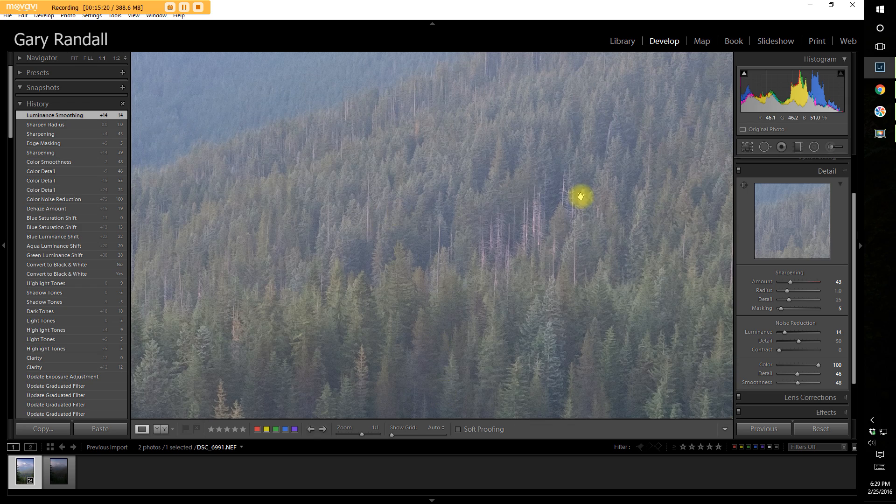
{"action": "left_click_drag", "start_coordinate": [581, 196], "coordinate": [438, 362]}
{"action": "left_click_drag", "start_coordinate": [401, 104], "coordinate": [544, 254]}
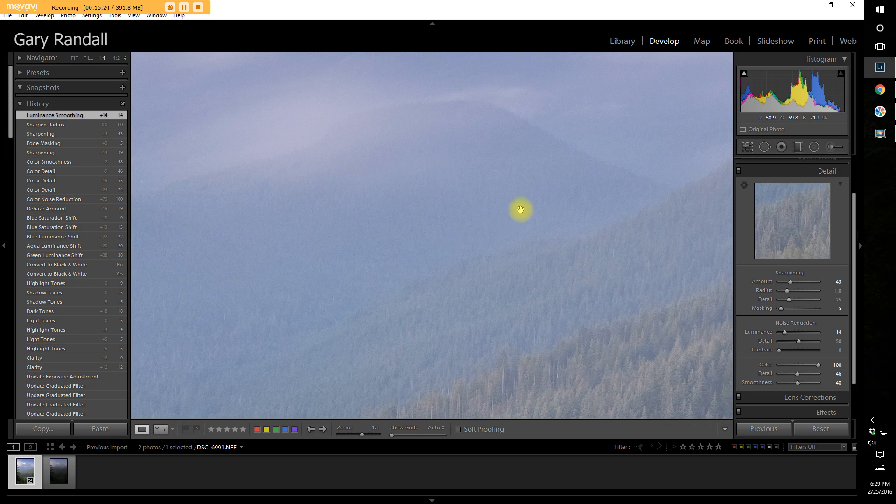
{"action": "left_click_drag", "start_coordinate": [508, 219], "coordinate": [518, 286]}
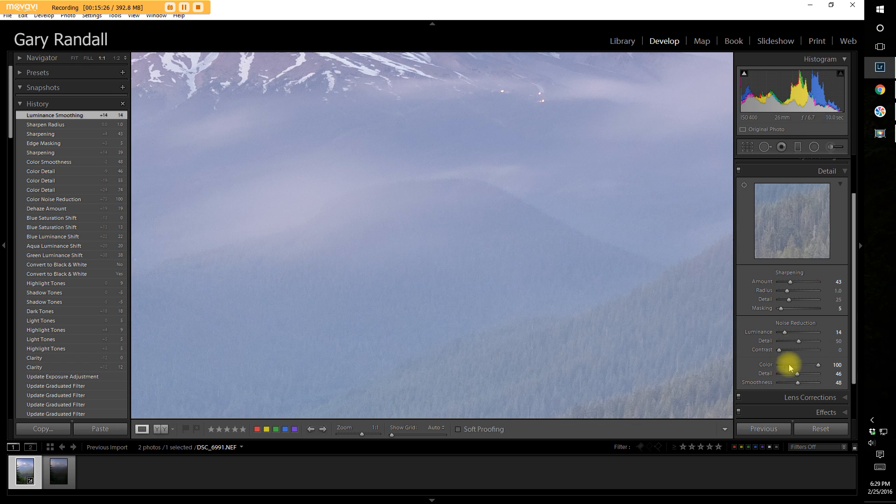
{"action": "mouse_move", "coordinate": [798, 341]}
{"action": "left_mouse_down"}
{"action": "mouse_move", "coordinate": [787, 345]}
{"action": "mouse_move", "coordinate": [792, 336]}
{"action": "left_mouse_up"}
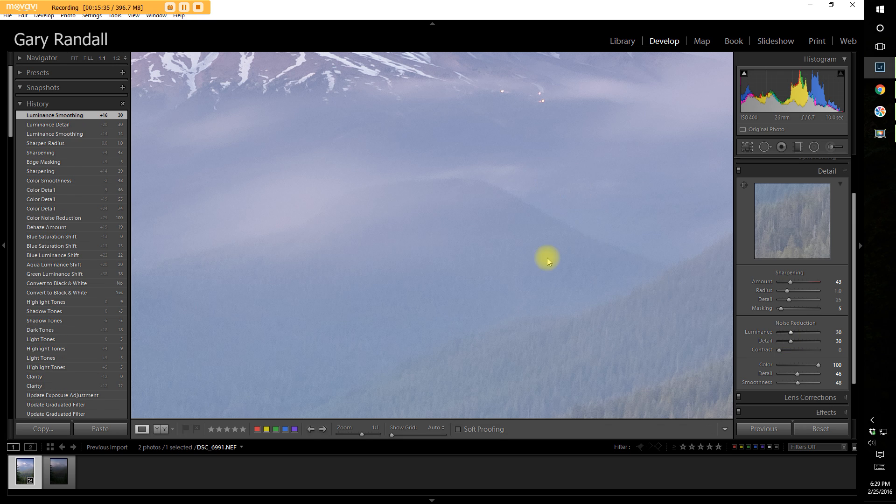
Try a luminance noise reduction of 85 on the snowy peak and lower it to 23
{"action": "left_click_drag", "start_coordinate": [476, 88], "coordinate": [592, 295]}
{"action": "left_click_drag", "start_coordinate": [357, 200], "coordinate": [421, 337]}
{"action": "left_click_drag", "start_coordinate": [487, 382], "coordinate": [437, 299]}
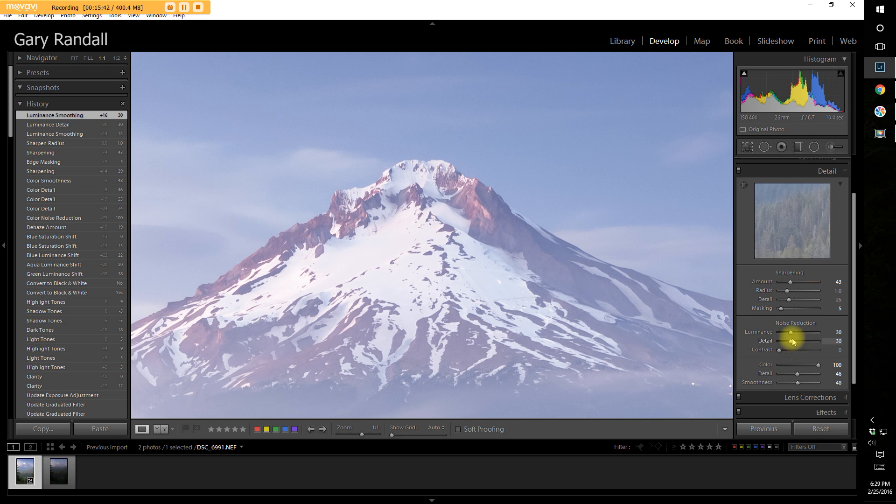
{"action": "left_click_drag", "start_coordinate": [808, 334], "coordinate": [811, 334]}
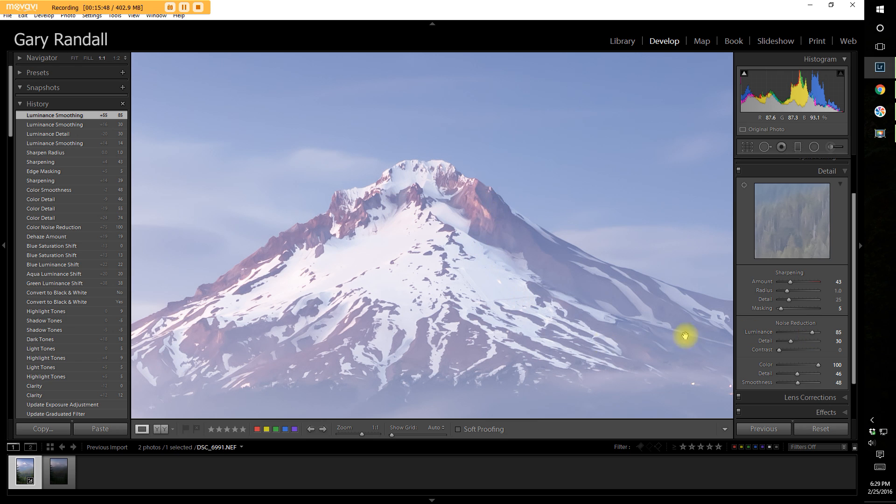
{"action": "left_click_drag", "start_coordinate": [811, 333], "coordinate": [788, 337]}
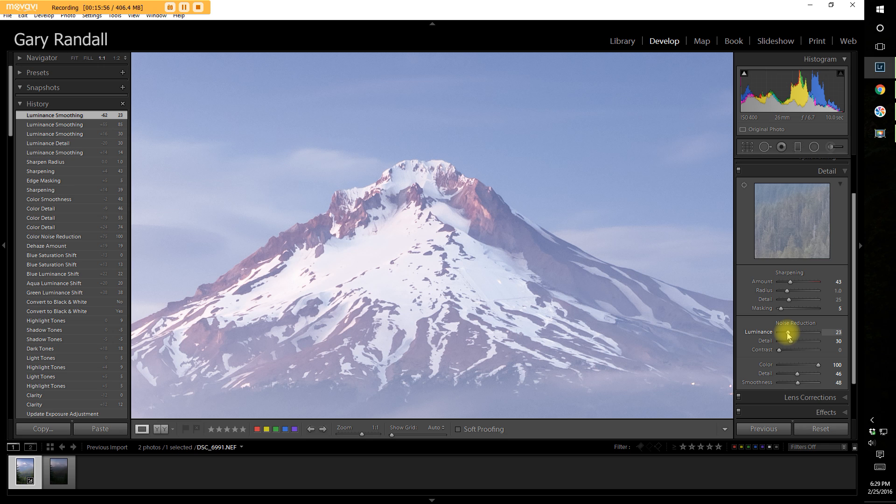
Increase the sharpening Amount to 57, judging it on the mountain peak
{"action": "left_click_drag", "start_coordinate": [578, 212], "coordinate": [568, 266]}
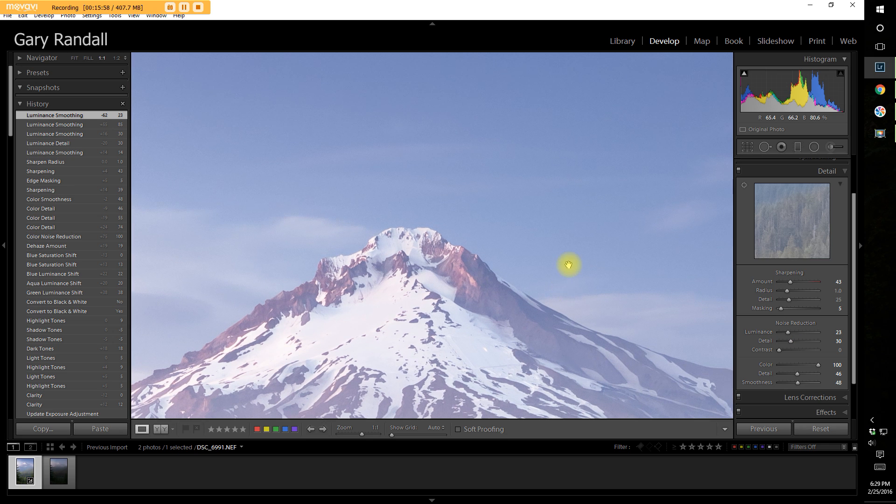
{"action": "left_click_drag", "start_coordinate": [576, 344], "coordinate": [541, 251]}
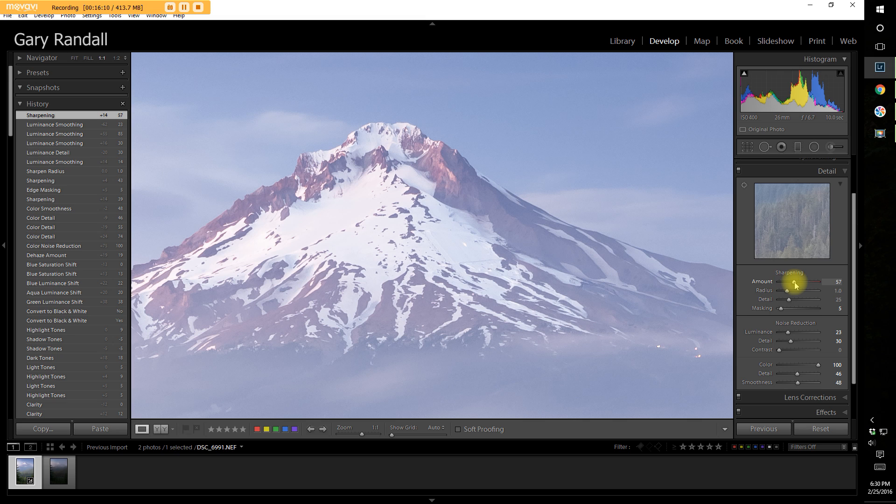
Set the sharpening Radius to 1.2 and check the result at 1:1 on the snowy peak and the forest
{"action": "left_click_drag", "start_coordinate": [787, 291], "coordinate": [790, 291]}
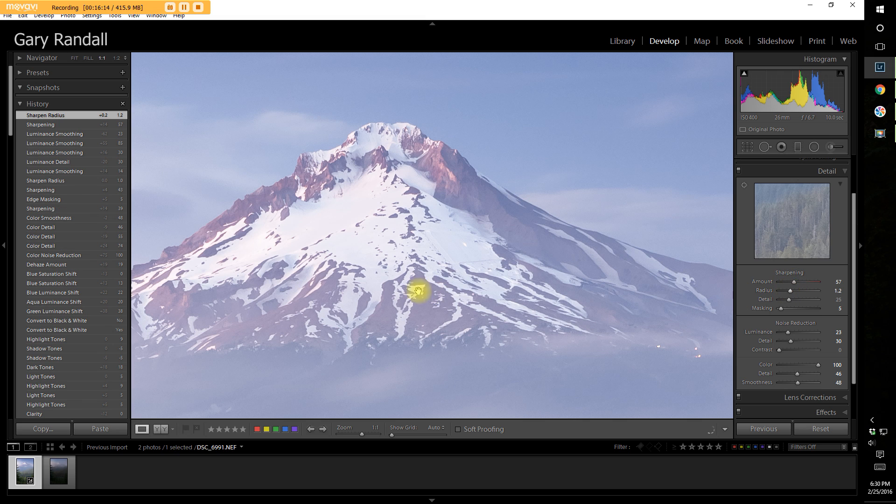
{"action": "left_click_drag", "start_coordinate": [400, 225], "coordinate": [485, 309]}
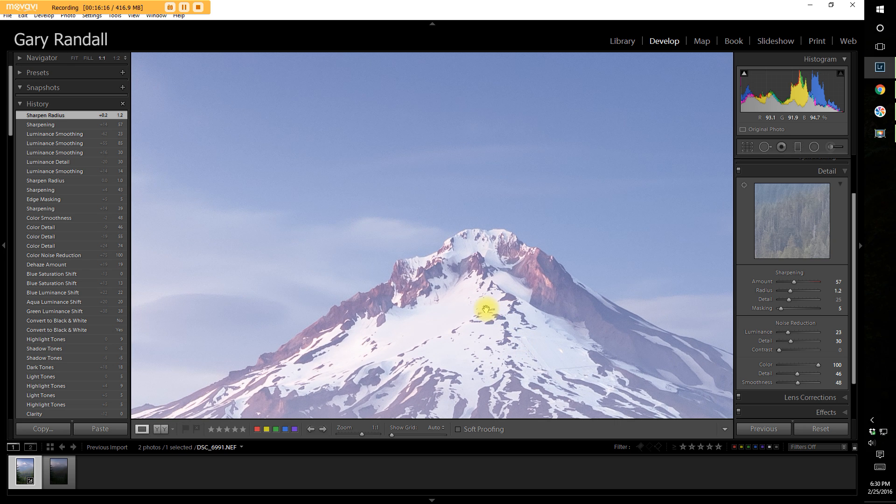
{"action": "left_click_drag", "start_coordinate": [647, 377], "coordinate": [574, 178]}
{"action": "left_click_drag", "start_coordinate": [566, 226], "coordinate": [386, 73]}
{"action": "left_click_drag", "start_coordinate": [503, 341], "coordinate": [360, 62]}
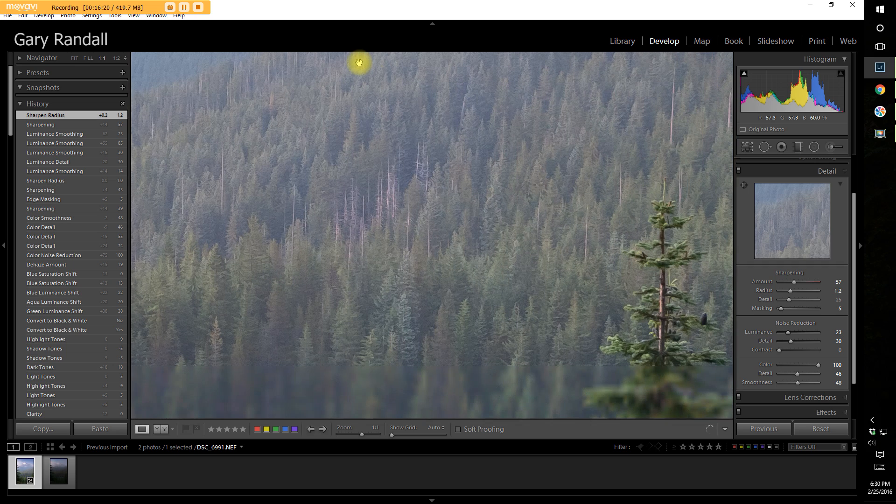
{"action": "left_click_drag", "start_coordinate": [470, 140], "coordinate": [359, 102]}
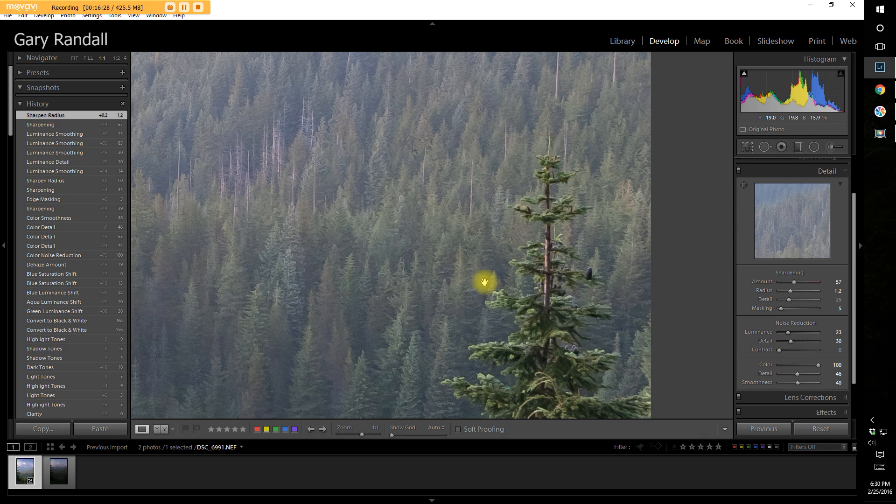
{"action": "left_click_drag", "start_coordinate": [394, 178], "coordinate": [498, 332]}
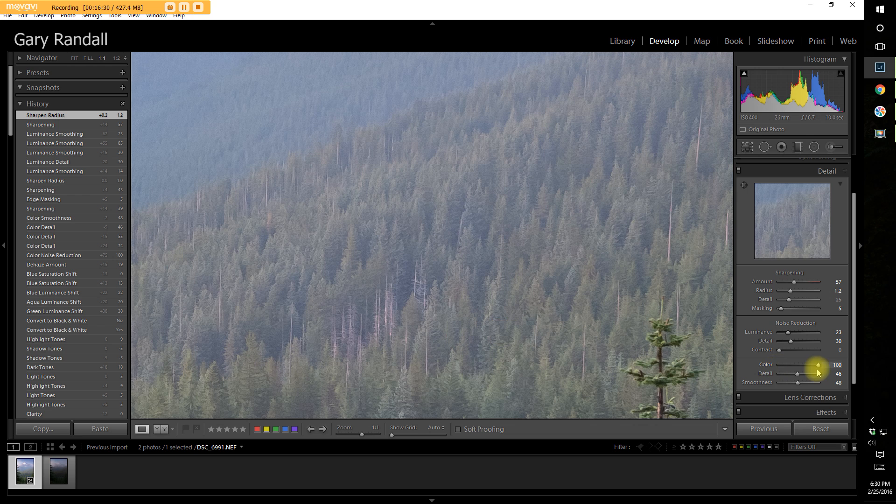
{"action": "left_click", "coordinate": [845, 172]}
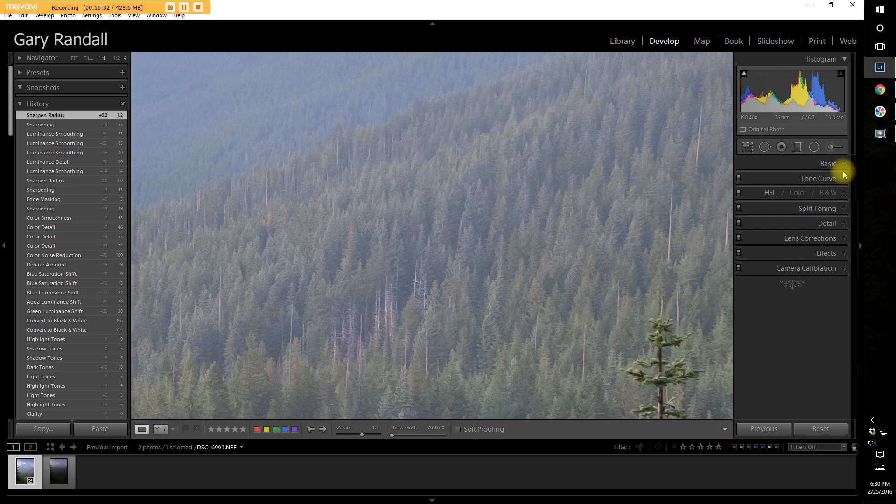
{"action": "left_click", "coordinate": [415, 243]}
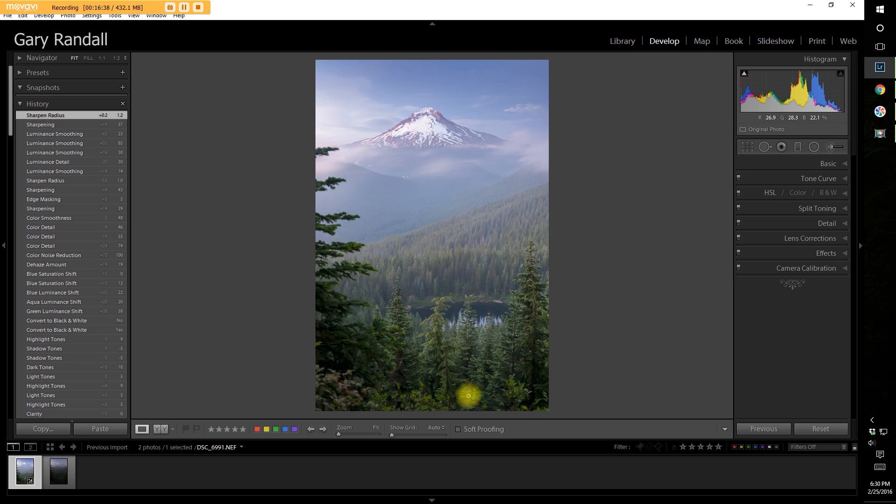
On the existing brush mask over the dark tree at the photo's left edge, set Contrast to -45 and raise Blacks to about 19
{"action": "left_click", "coordinate": [844, 163]}
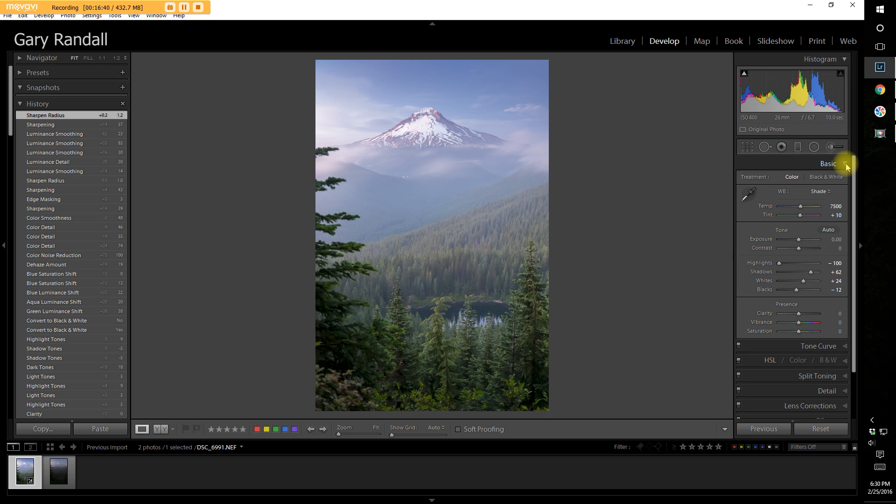
{"action": "left_click", "coordinate": [831, 147]}
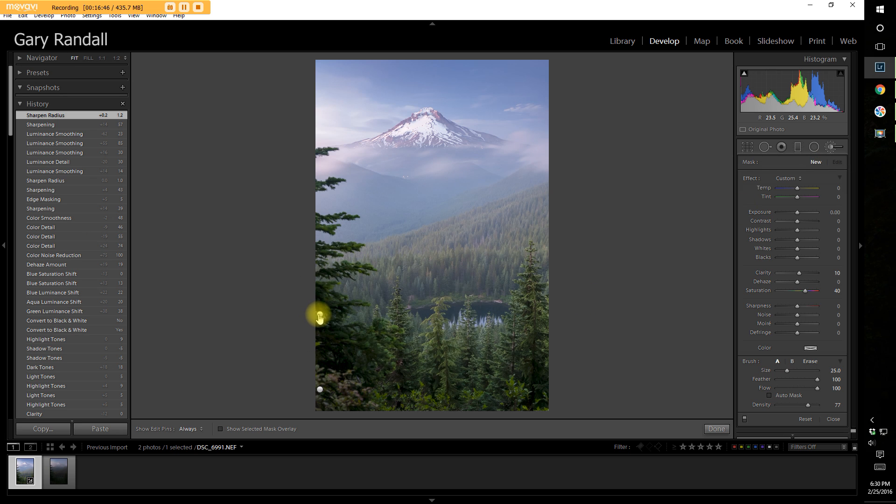
{"action": "mouse_move", "coordinate": [319, 316]}
{"action": "left_click", "coordinate": [320, 317]}
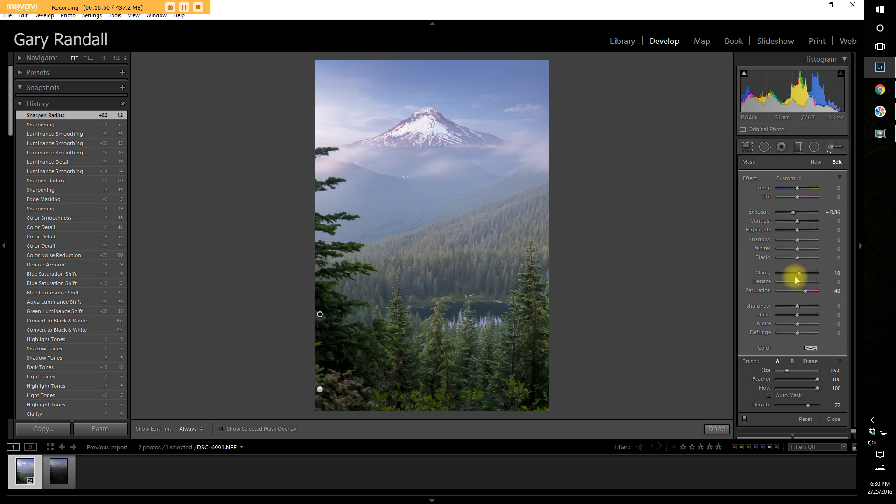
{"action": "mouse_move", "coordinate": [798, 225]}
{"action": "left_mouse_down"}
{"action": "mouse_move", "coordinate": [787, 224]}
{"action": "mouse_move", "coordinate": [793, 215]}
{"action": "left_mouse_up"}
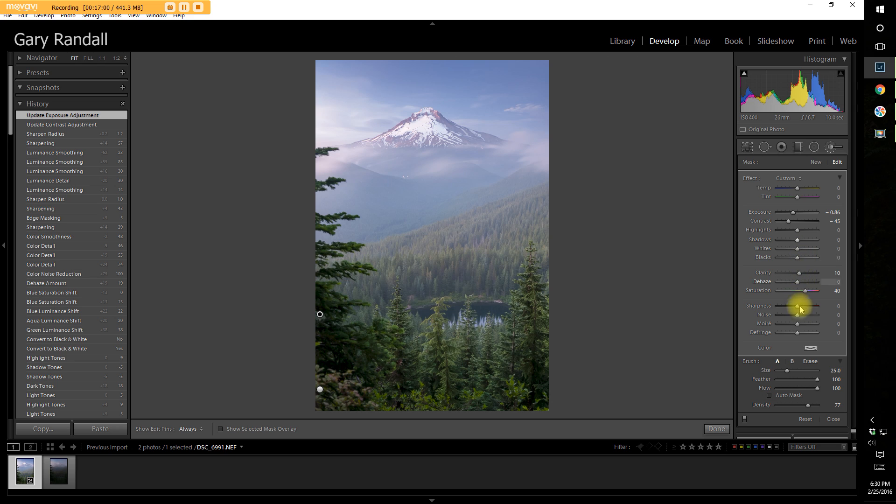
{"action": "left_click_drag", "start_coordinate": [799, 257], "coordinate": [802, 261]}
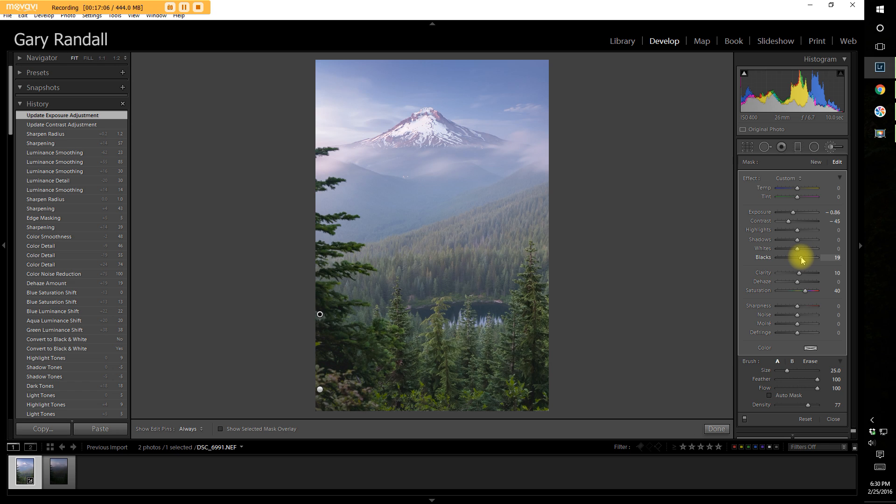
{"action": "left_click_drag", "start_coordinate": [801, 260], "coordinate": [802, 261]}
{"action": "left_click", "coordinate": [717, 429]}
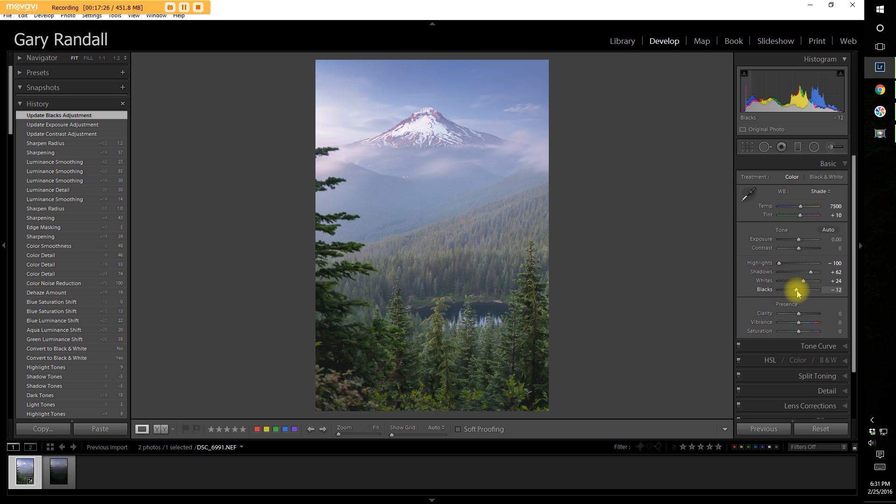
Try global Blacks values of -2, -100 and -45 while checking the shadow clipping, and settle on -5
{"action": "key", "text": "alt"}
{"action": "left_click_drag", "start_coordinate": [797, 290], "coordinate": [799, 291]}
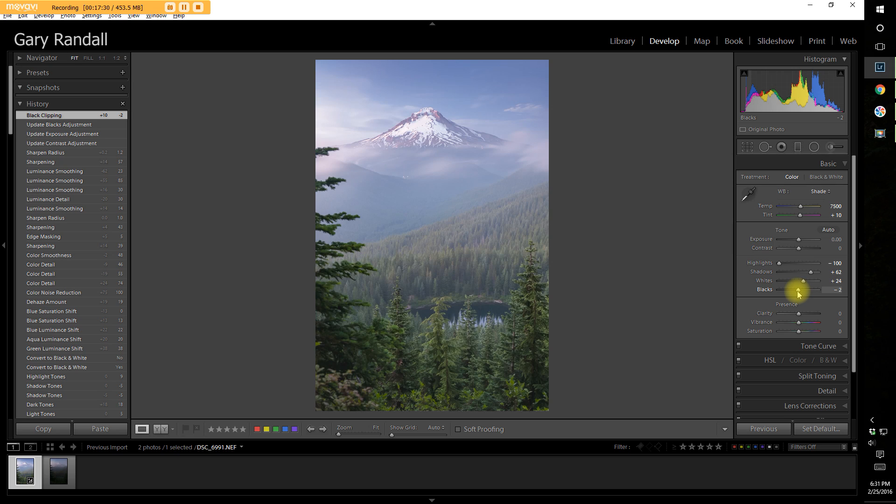
{"action": "mouse_move", "coordinate": [798, 293]}
{"action": "left_mouse_down"}
{"action": "mouse_move", "coordinate": [767, 302]}
{"action": "mouse_move", "coordinate": [732, 286]}
{"action": "mouse_move", "coordinate": [792, 296]}
{"action": "left_mouse_up"}
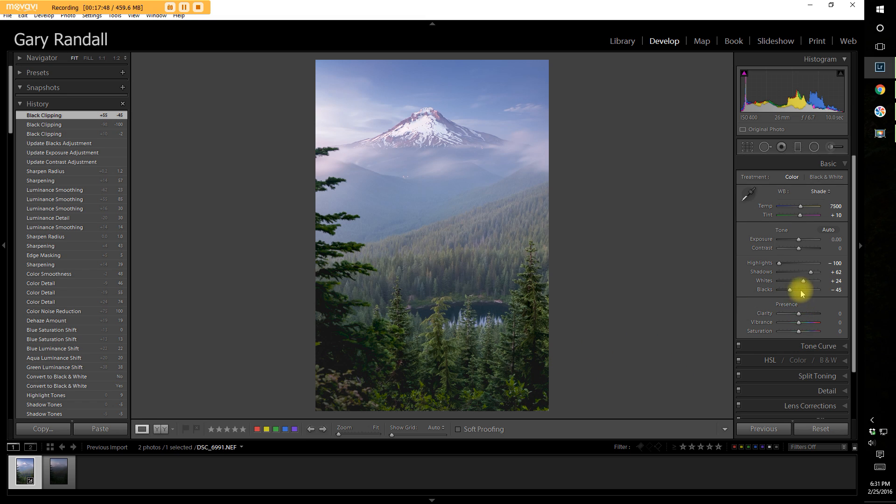
{"action": "left_click_drag", "start_coordinate": [792, 294], "coordinate": [798, 295]}
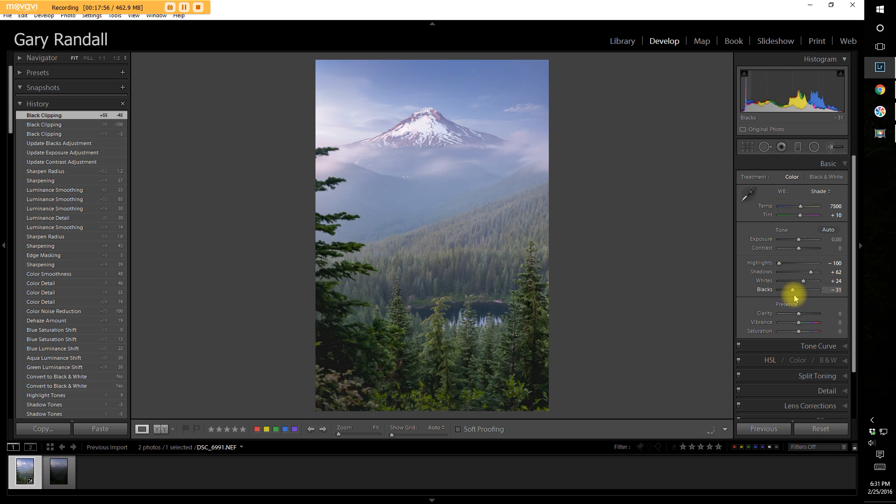
{"action": "left_click", "coordinate": [798, 296]}
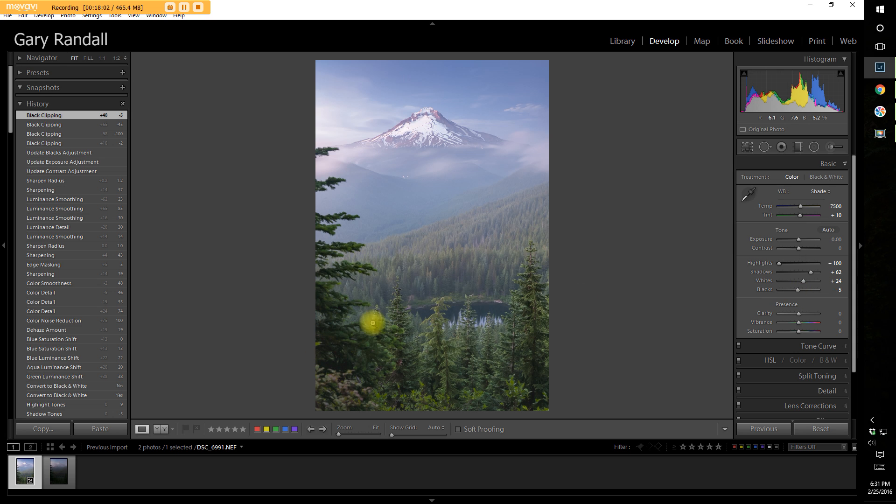
Try global Blacks at -26 while viewing the trees by the lake at 1:1, and undo the change
{"action": "left_click", "coordinate": [532, 308]}
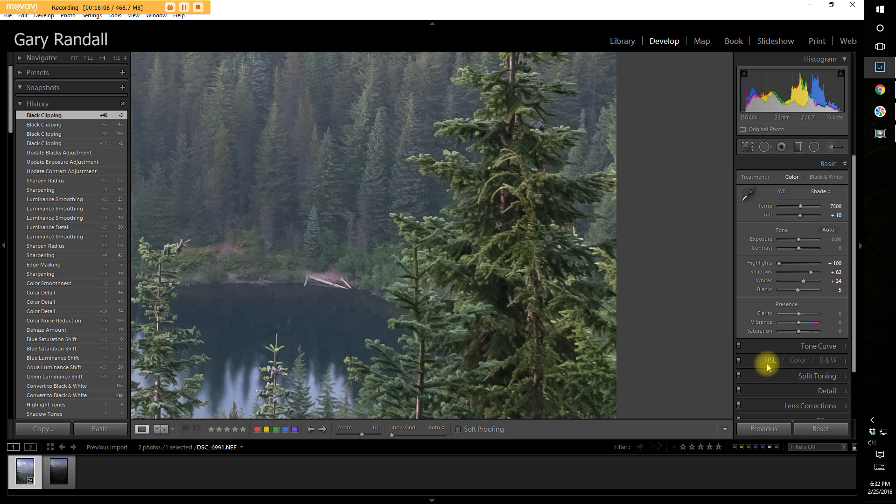
{"action": "left_click_drag", "start_coordinate": [799, 292], "coordinate": [794, 292]}
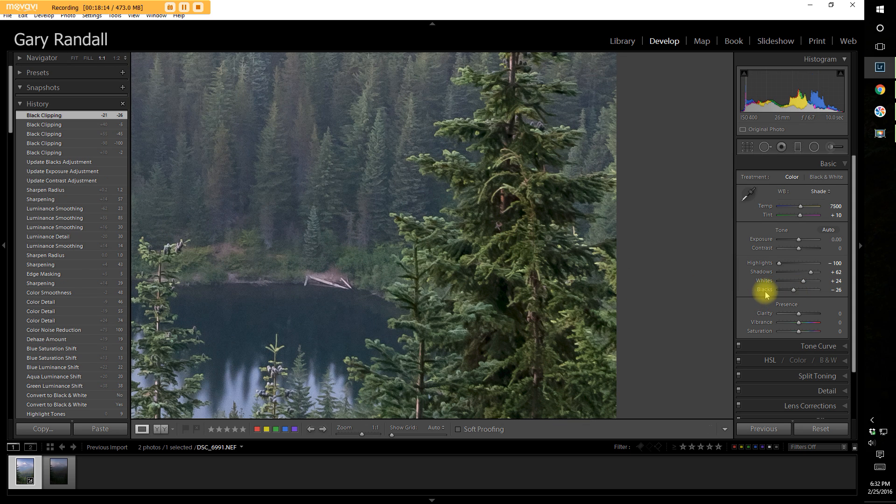
{"action": "key", "text": "ctrl+z"}
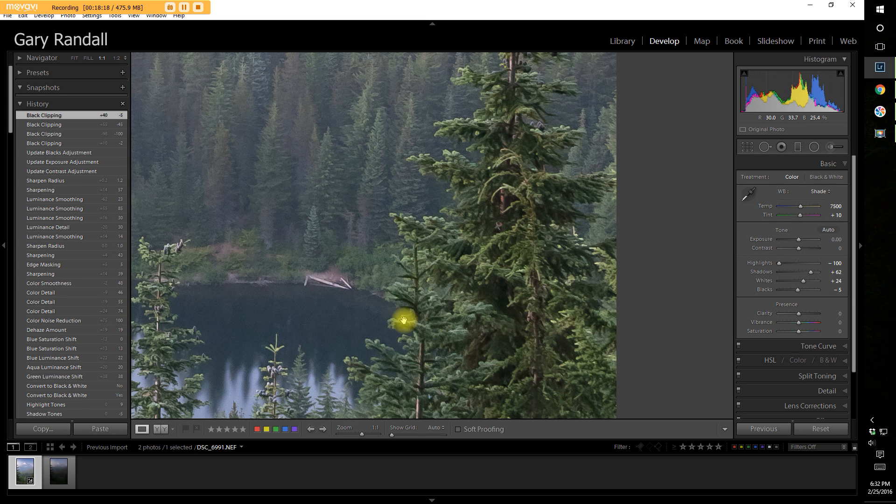
{"action": "left_click", "coordinate": [389, 314]}
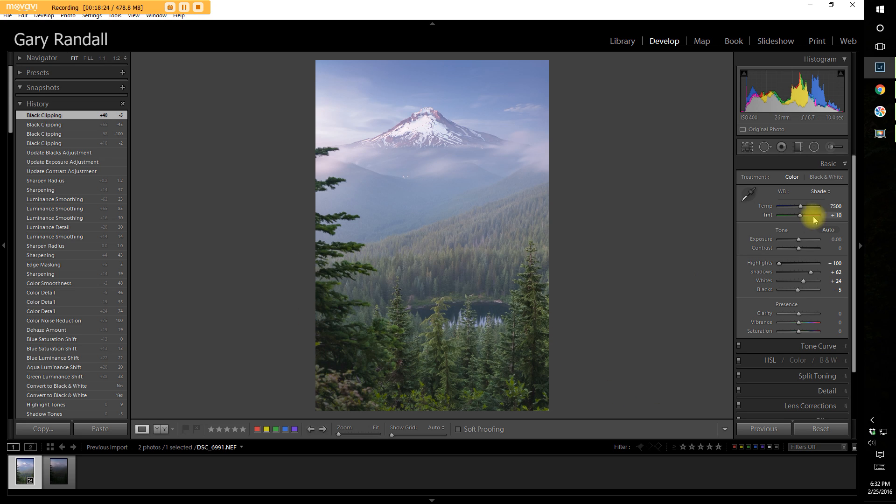
Set the Exposure of the brush mask over the photo's lower-left corner to -1.33
{"action": "left_click", "coordinate": [832, 148]}
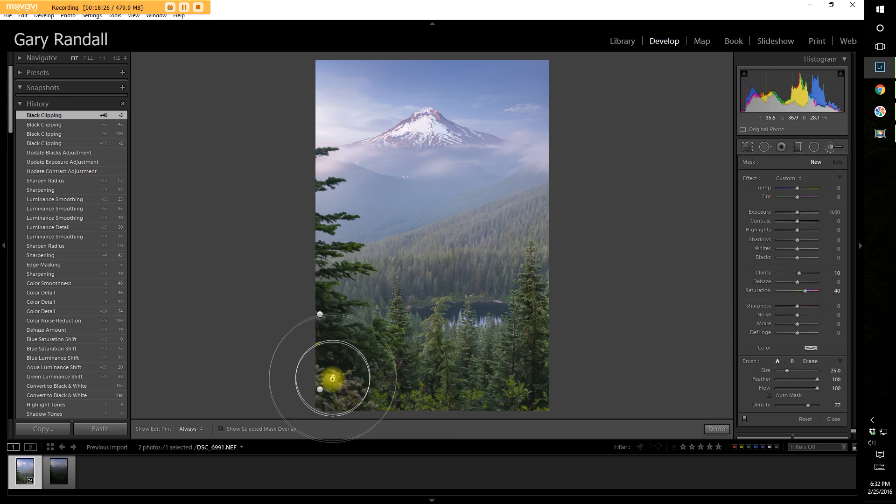
{"action": "left_click", "coordinate": [320, 392]}
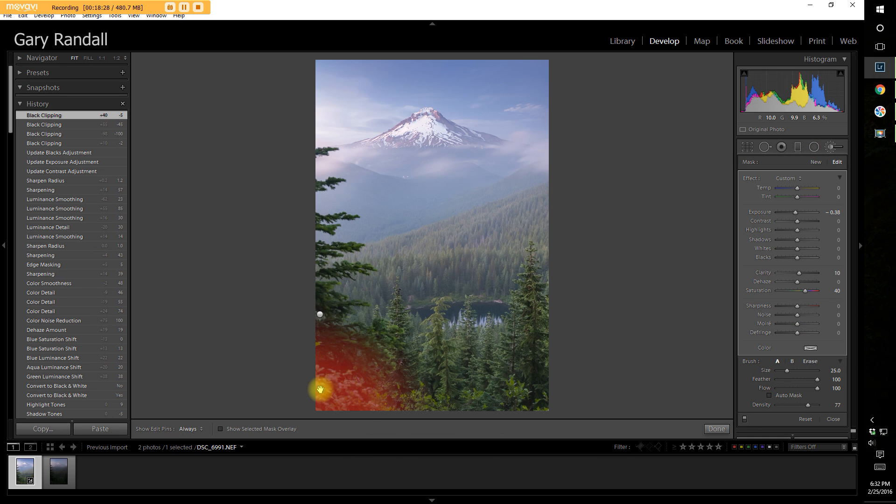
{"action": "left_click_drag", "start_coordinate": [847, 214], "coordinate": [791, 216]}
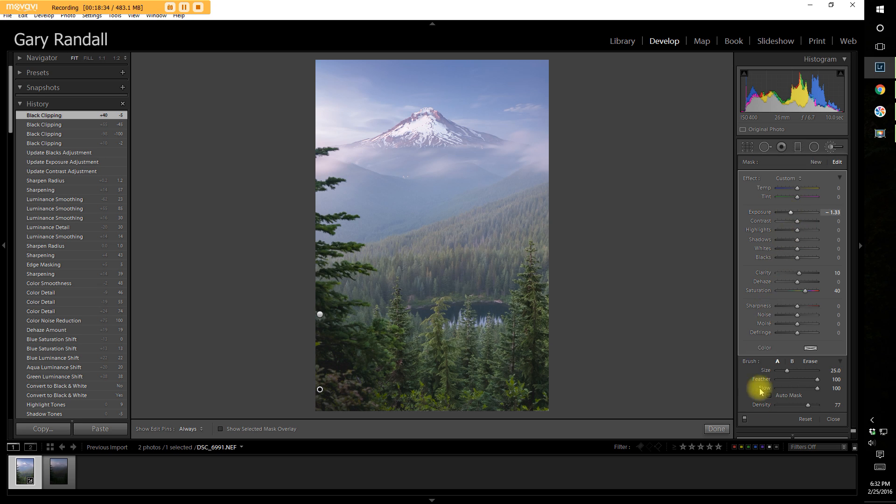
{"action": "left_click", "coordinate": [717, 428]}
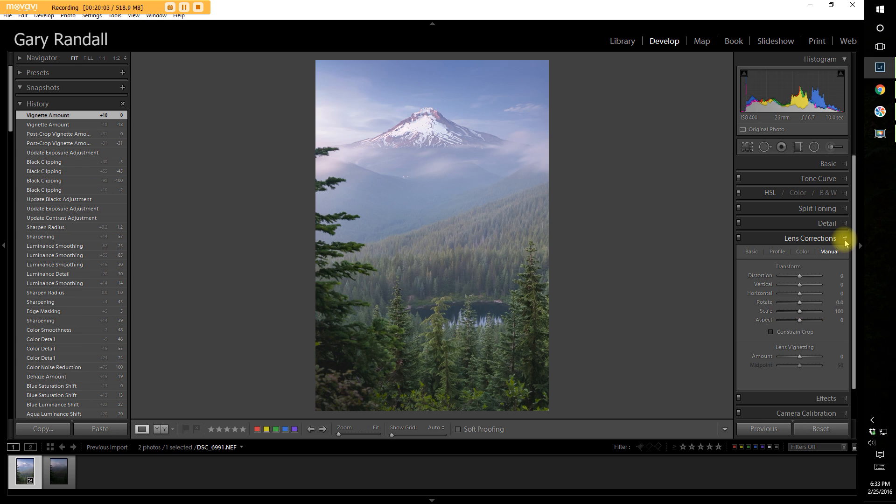
Review the photo's sharpening and noise reduction, HSL saturation and luminance, tone curve and basic tonal settings
{"action": "left_click", "coordinate": [846, 240]}
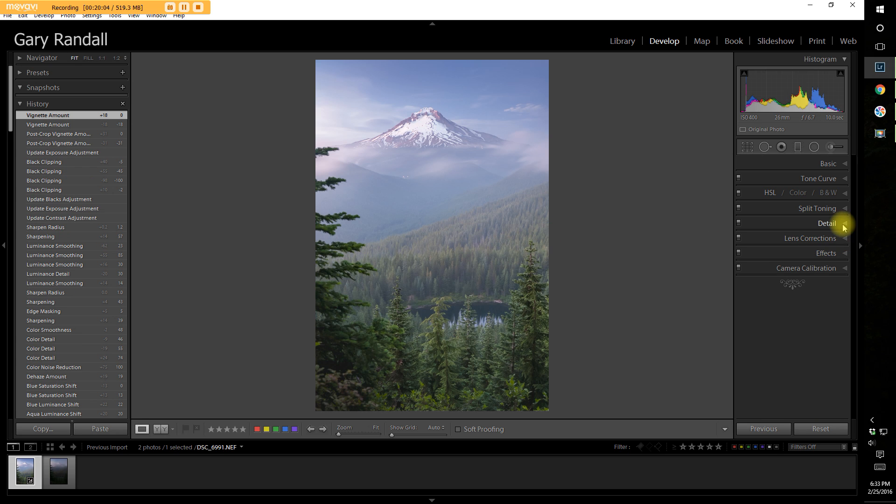
{"action": "left_click", "coordinate": [844, 224]}
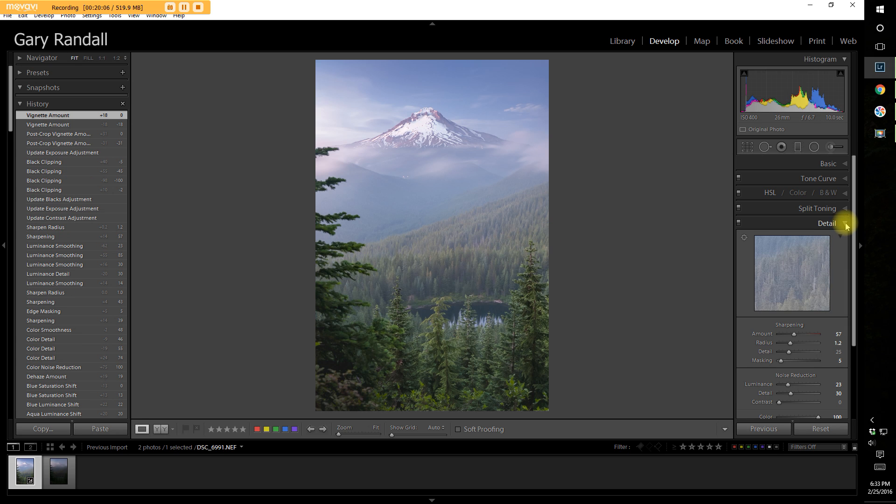
{"action": "left_click", "coordinate": [845, 225]}
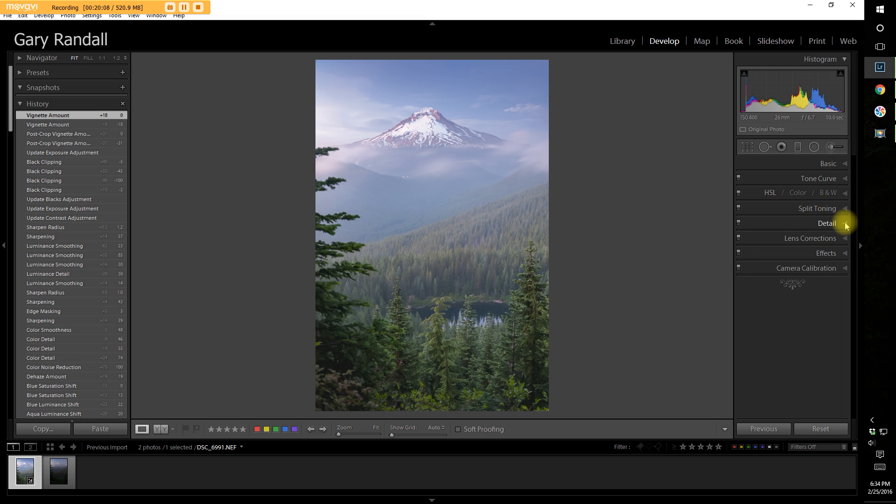
{"action": "left_click", "coordinate": [757, 238]}
{"action": "left_click", "coordinate": [757, 239]}
{"action": "left_click", "coordinate": [769, 194]}
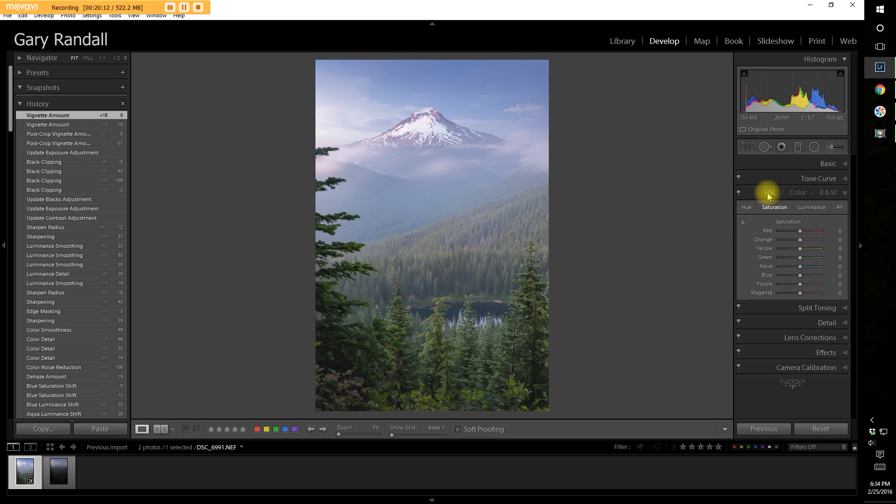
{"action": "left_click", "coordinate": [810, 209]}
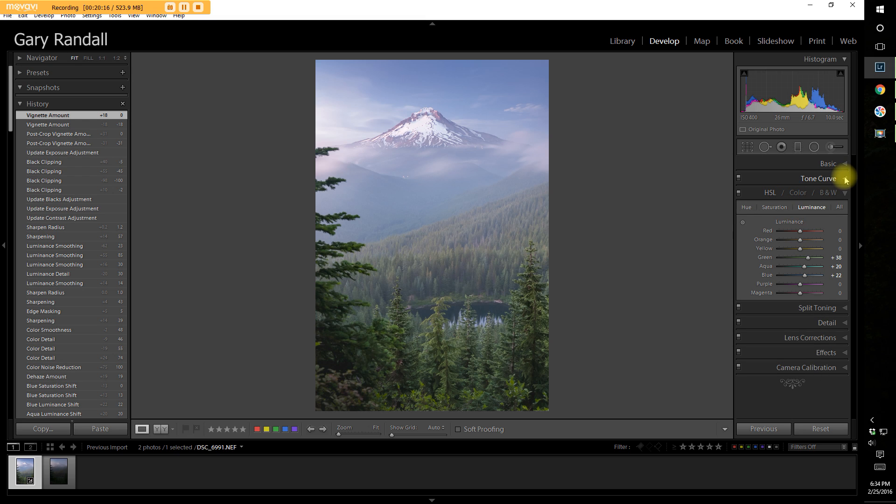
{"action": "left_click", "coordinate": [809, 178]}
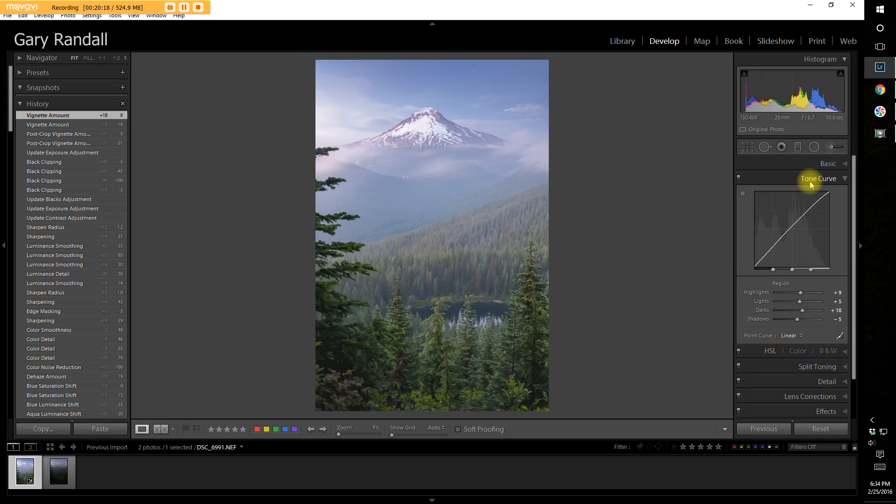
{"action": "left_click", "coordinate": [796, 164]}
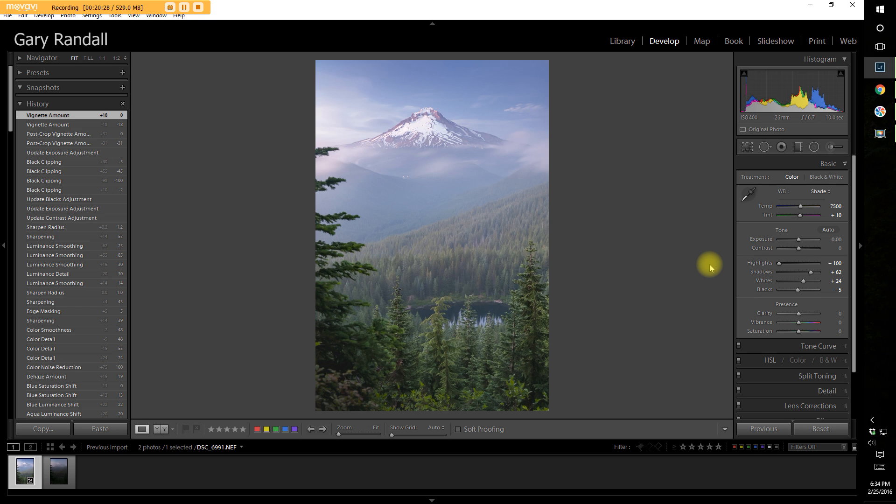
Lower the Exposure of the brush mask over the photo's lower-left corner a little further
{"action": "left_click", "coordinate": [834, 148]}
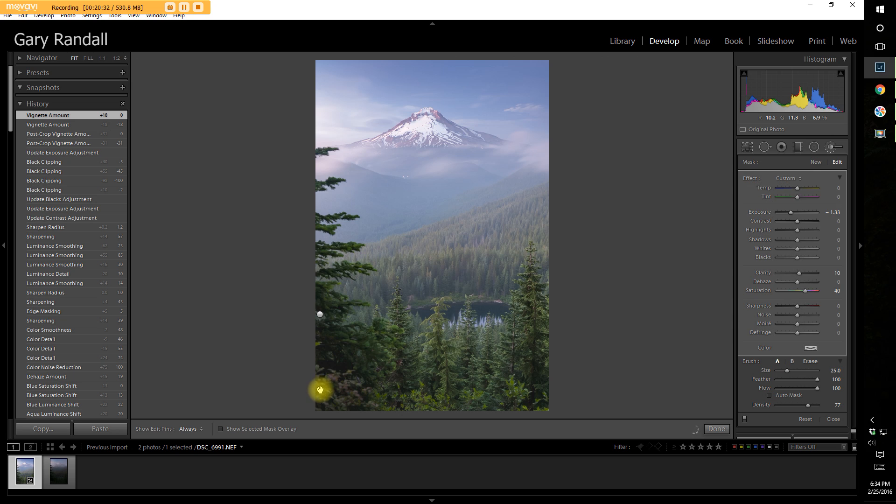
{"action": "left_click_drag", "start_coordinate": [791, 213], "coordinate": [788, 214]}
{"action": "left_click", "coordinate": [719, 429]}
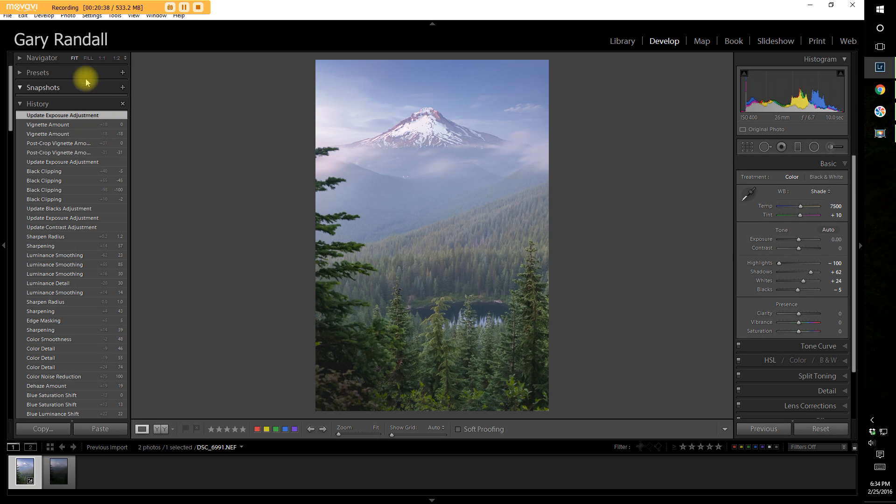
{"action": "left_click", "coordinate": [66, 5]}
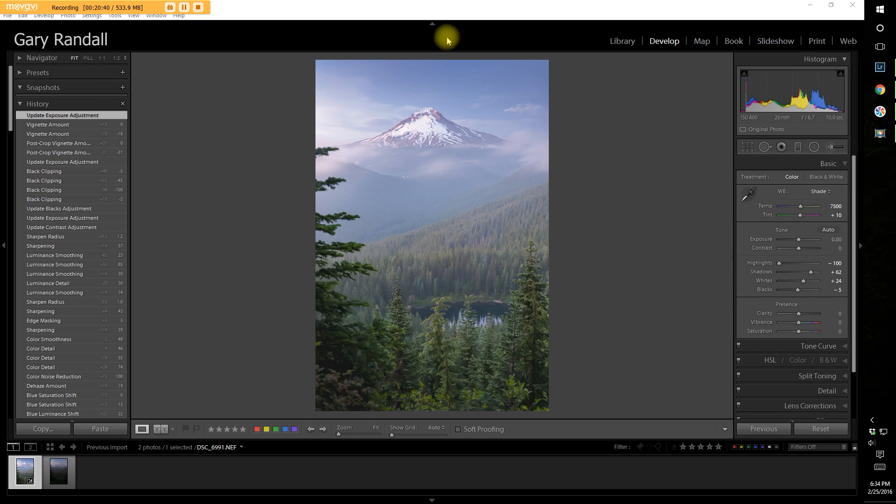
Review the photo's export options for location, file naming, file settings, metadata and post-processing, and leave without exporting
{"action": "left_click", "coordinate": [8, 15]}
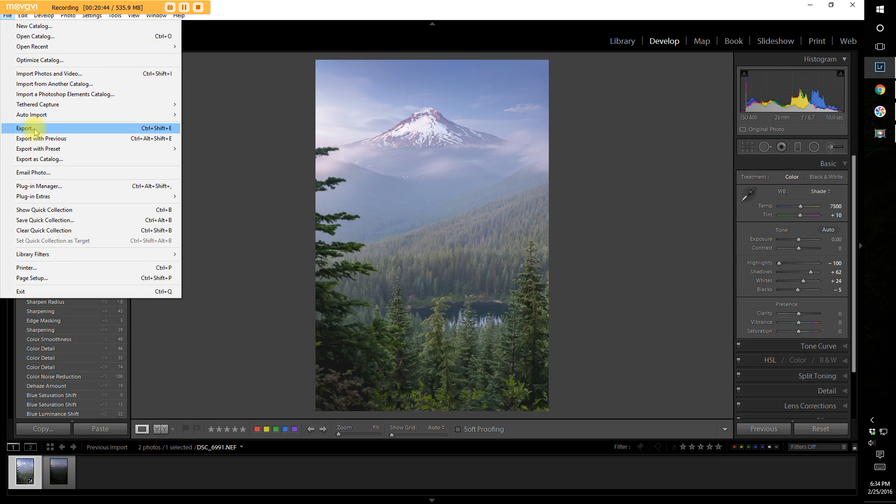
{"action": "left_click", "coordinate": [35, 129]}
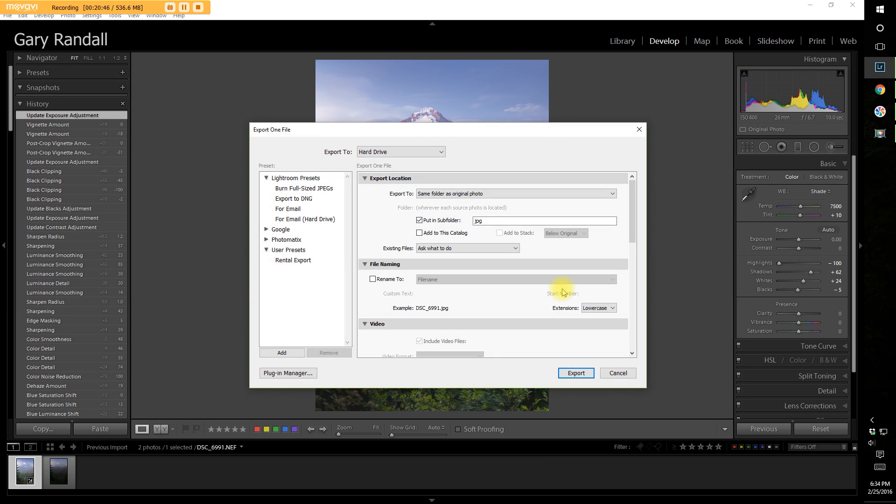
{"action": "scroll", "coordinate": [558, 304], "scroll_direction": "down", "scroll_amount": 8}
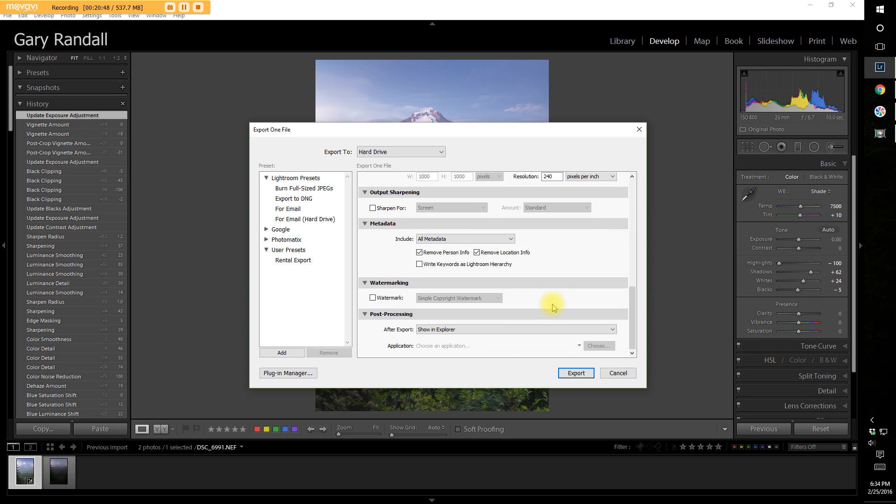
{"action": "scroll", "coordinate": [552, 306], "scroll_direction": "up", "scroll_amount": 5}
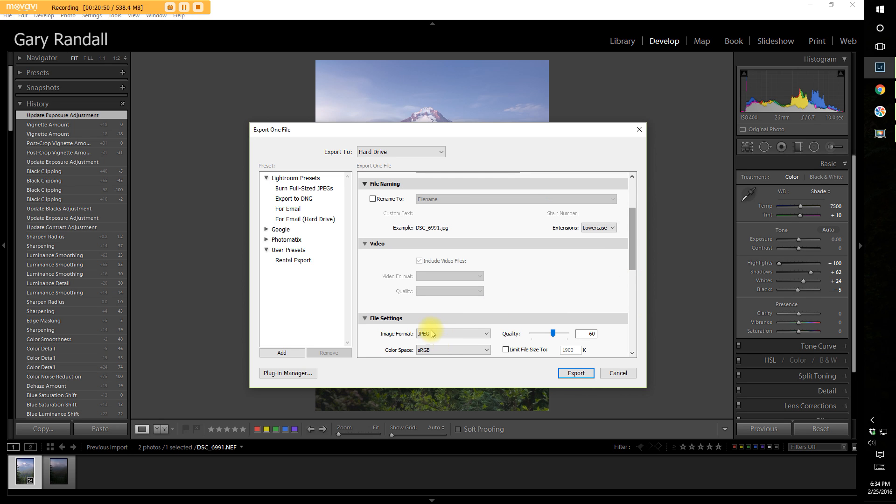
{"action": "scroll", "coordinate": [632, 254], "scroll_direction": "up", "scroll_amount": 3}
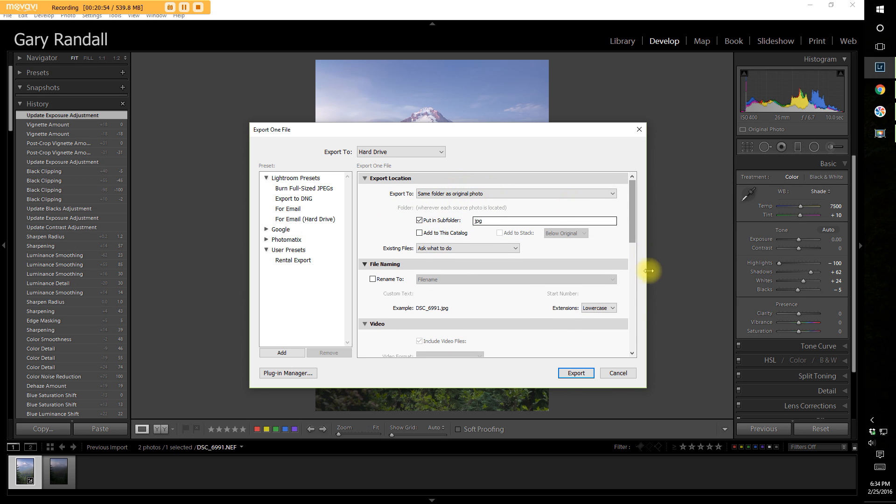
{"action": "left_click", "coordinate": [619, 373]}
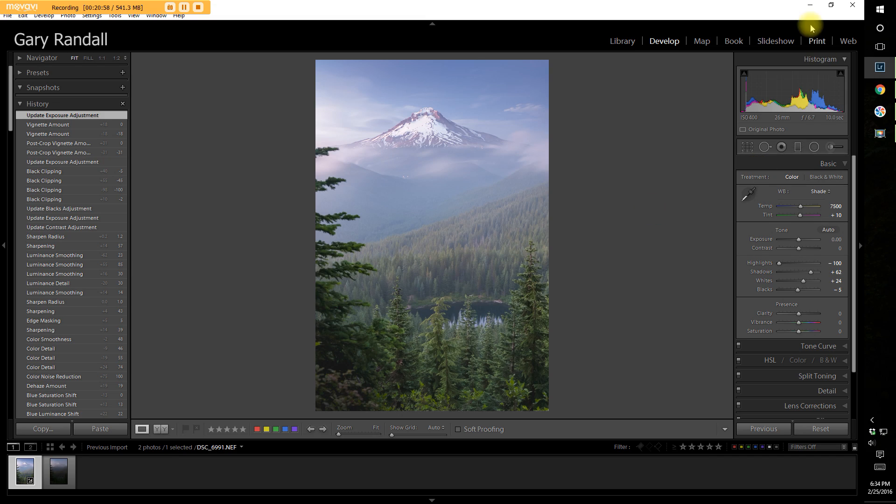
Minimize the Lightroom window to show the desktop
{"action": "left_click", "coordinate": [811, 8]}
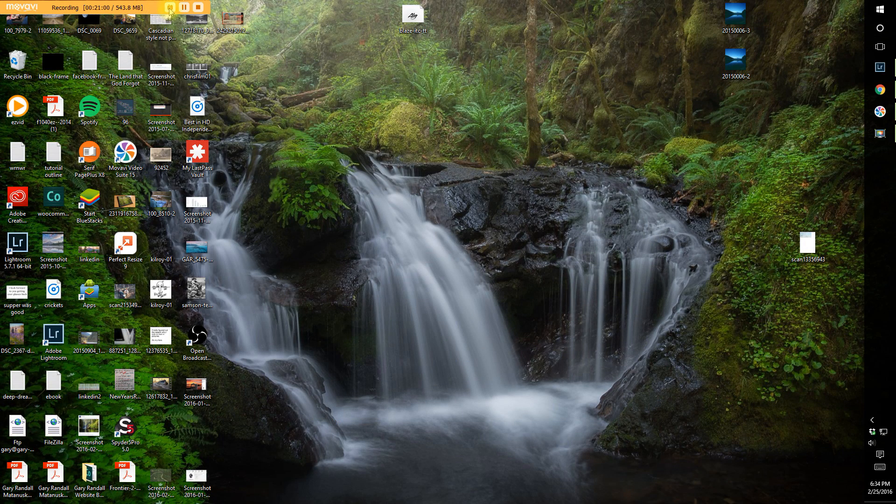
{"action": "left_click", "coordinate": [198, 8]}
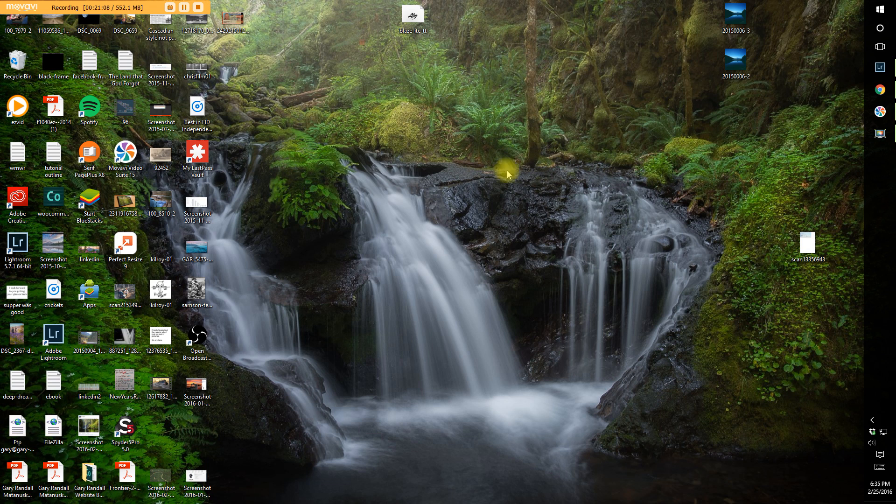